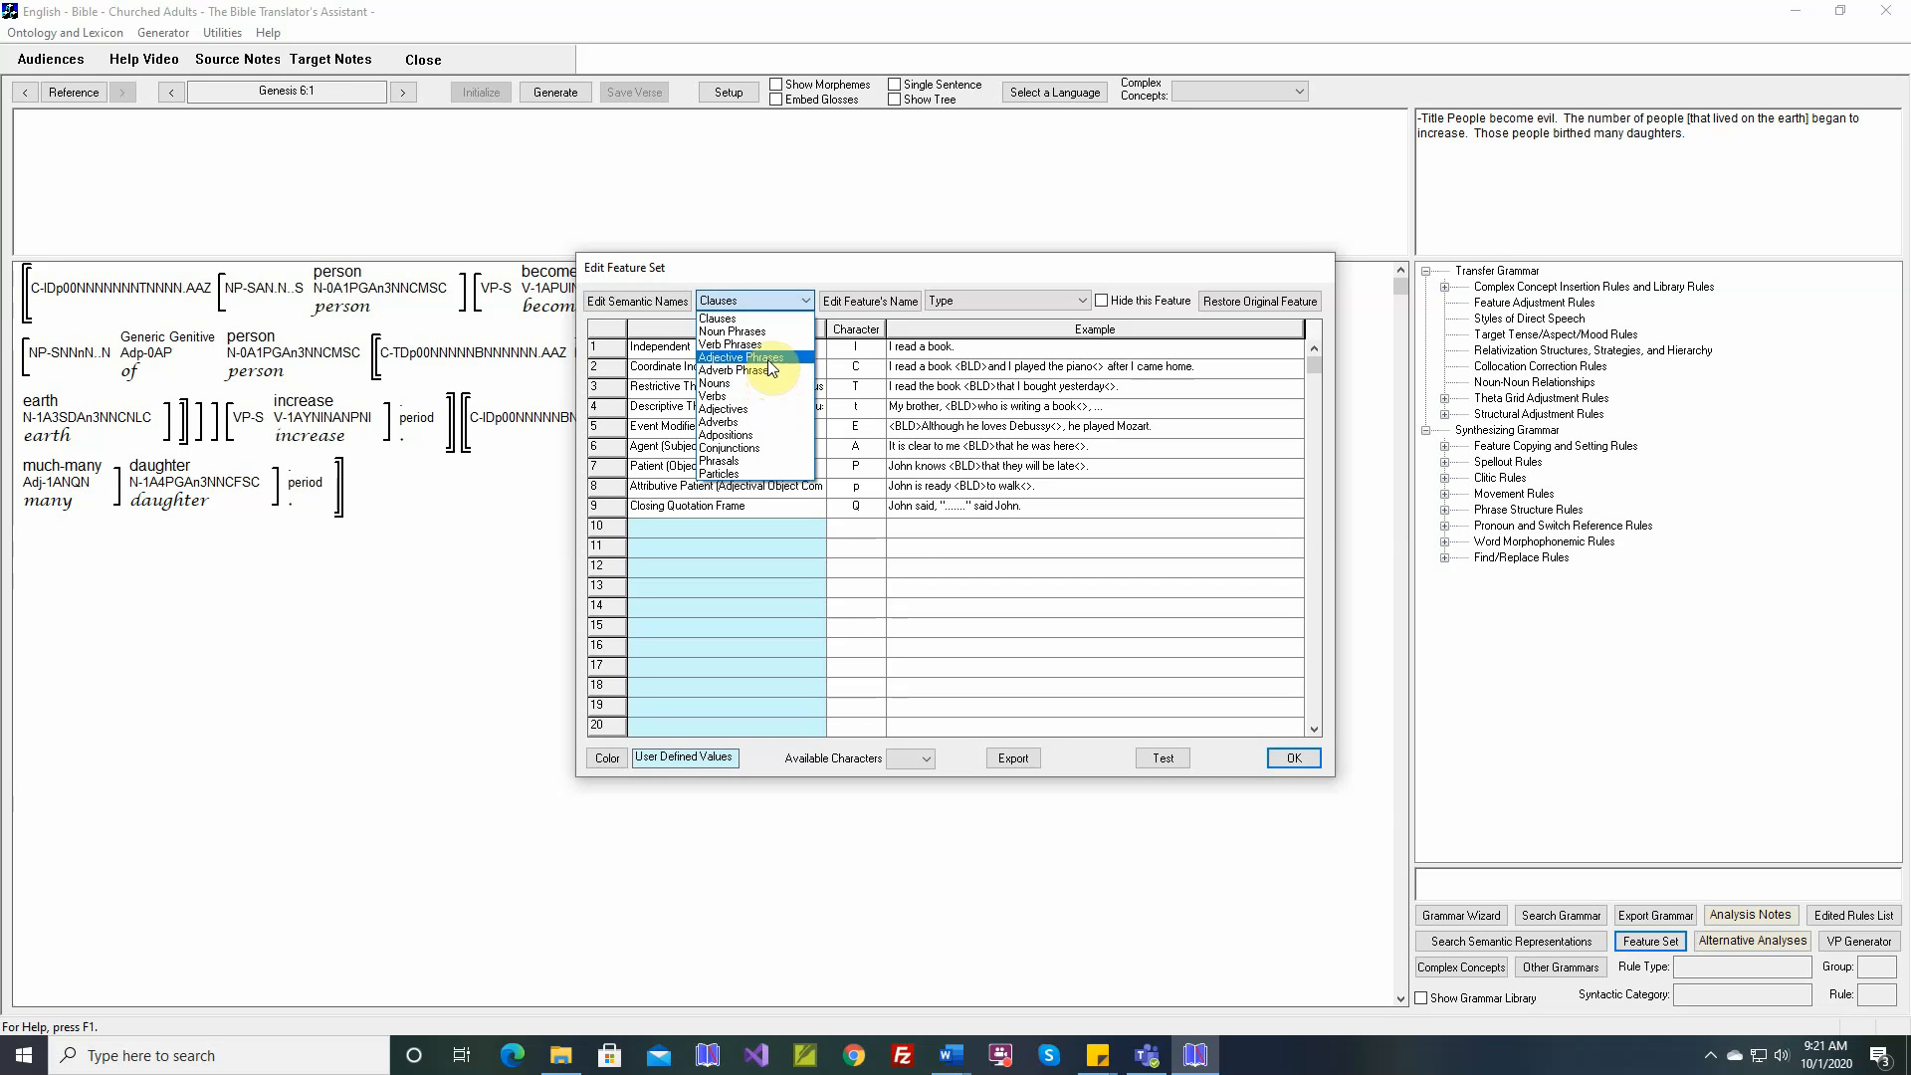
Switch the feature set to Nouns and display its Spare 8 feature.
{"action": "left_click", "coordinate": [762, 382]}
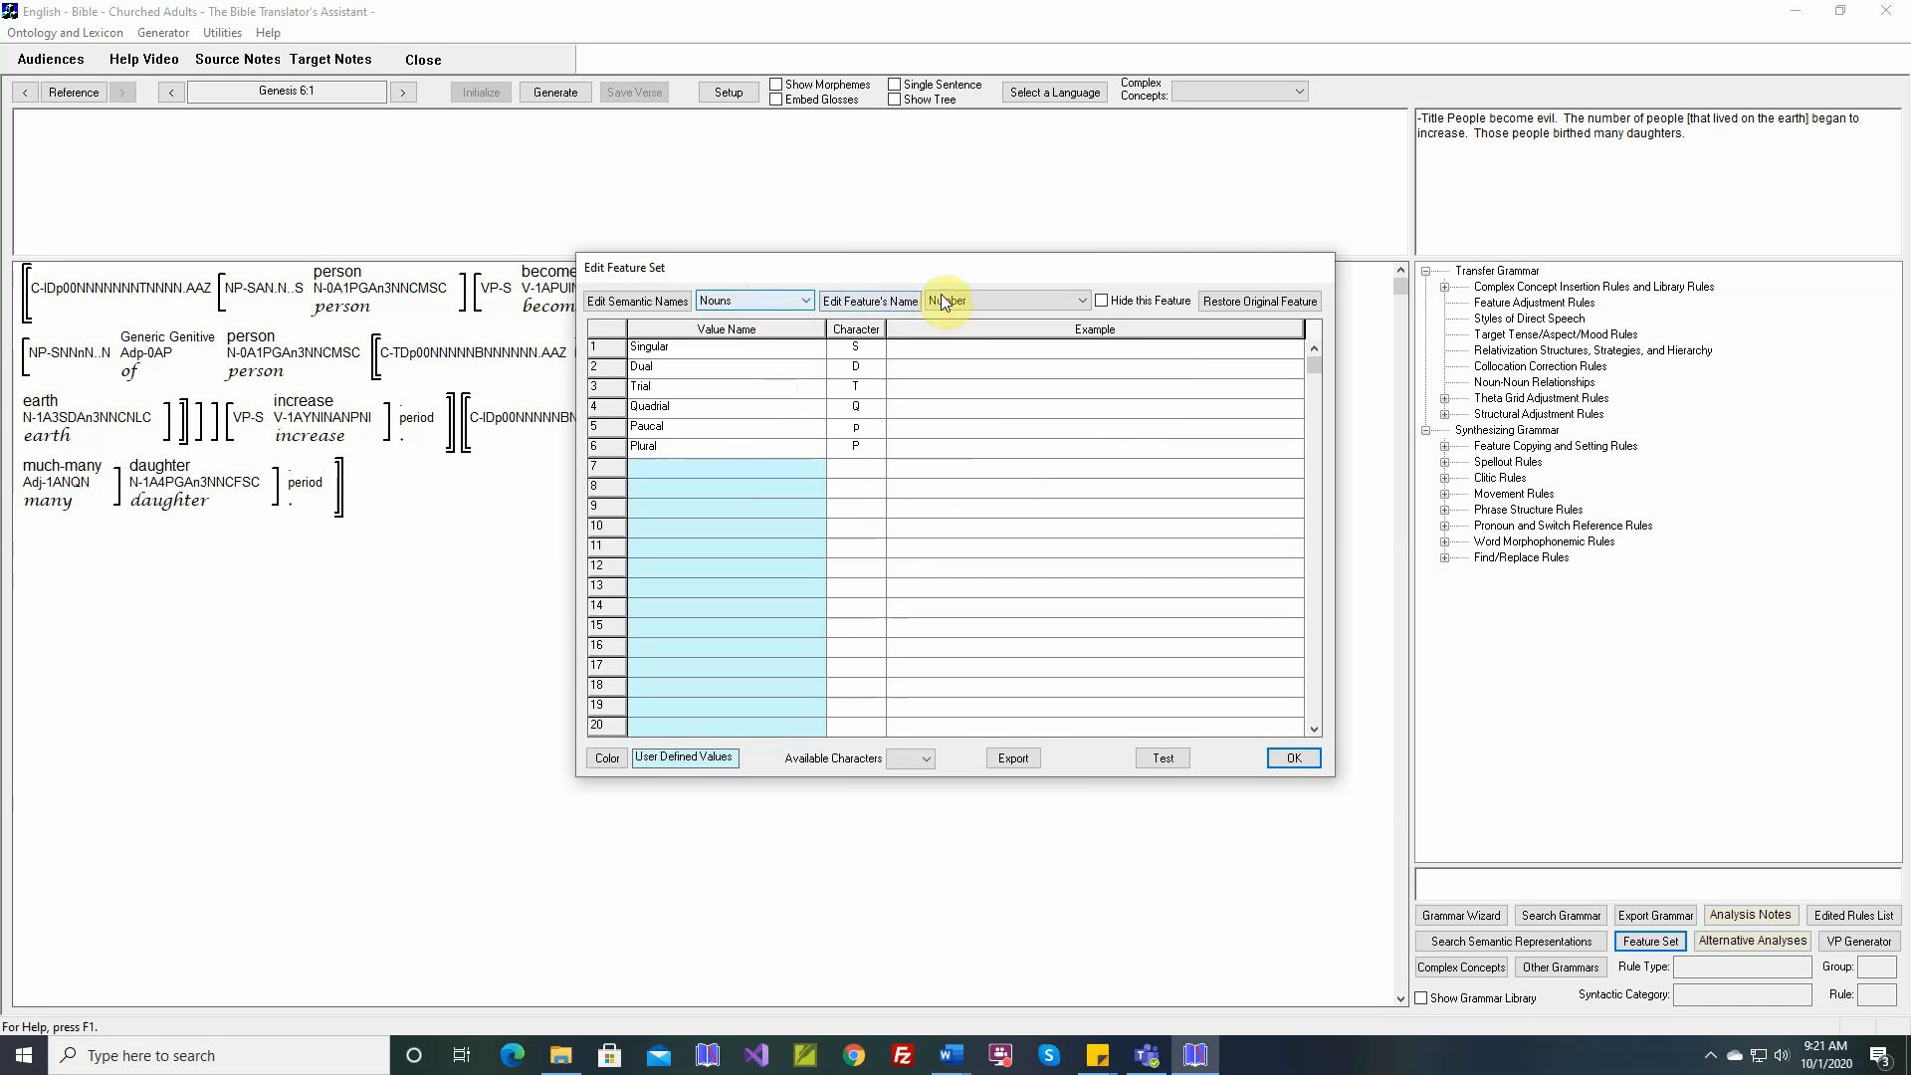
{"action": "left_click", "coordinate": [1083, 301]}
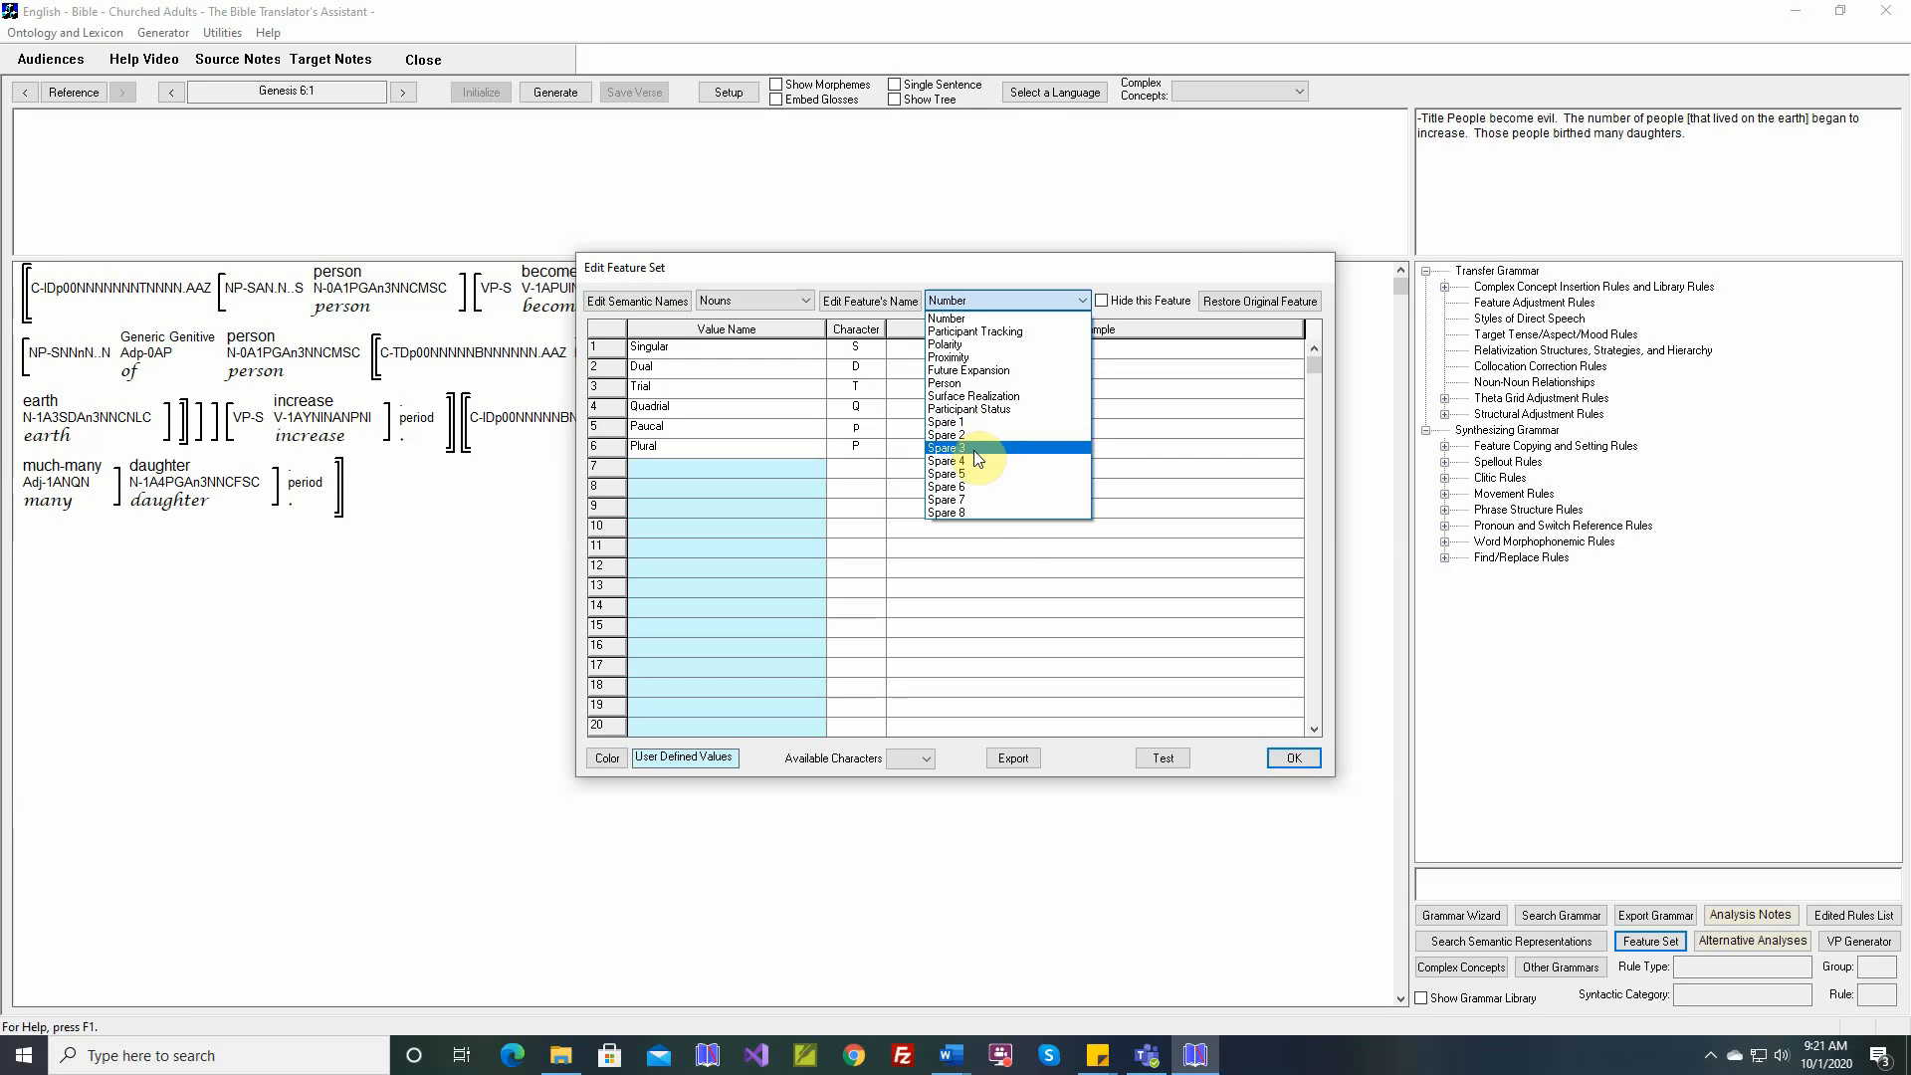
{"action": "left_click", "coordinate": [974, 512]}
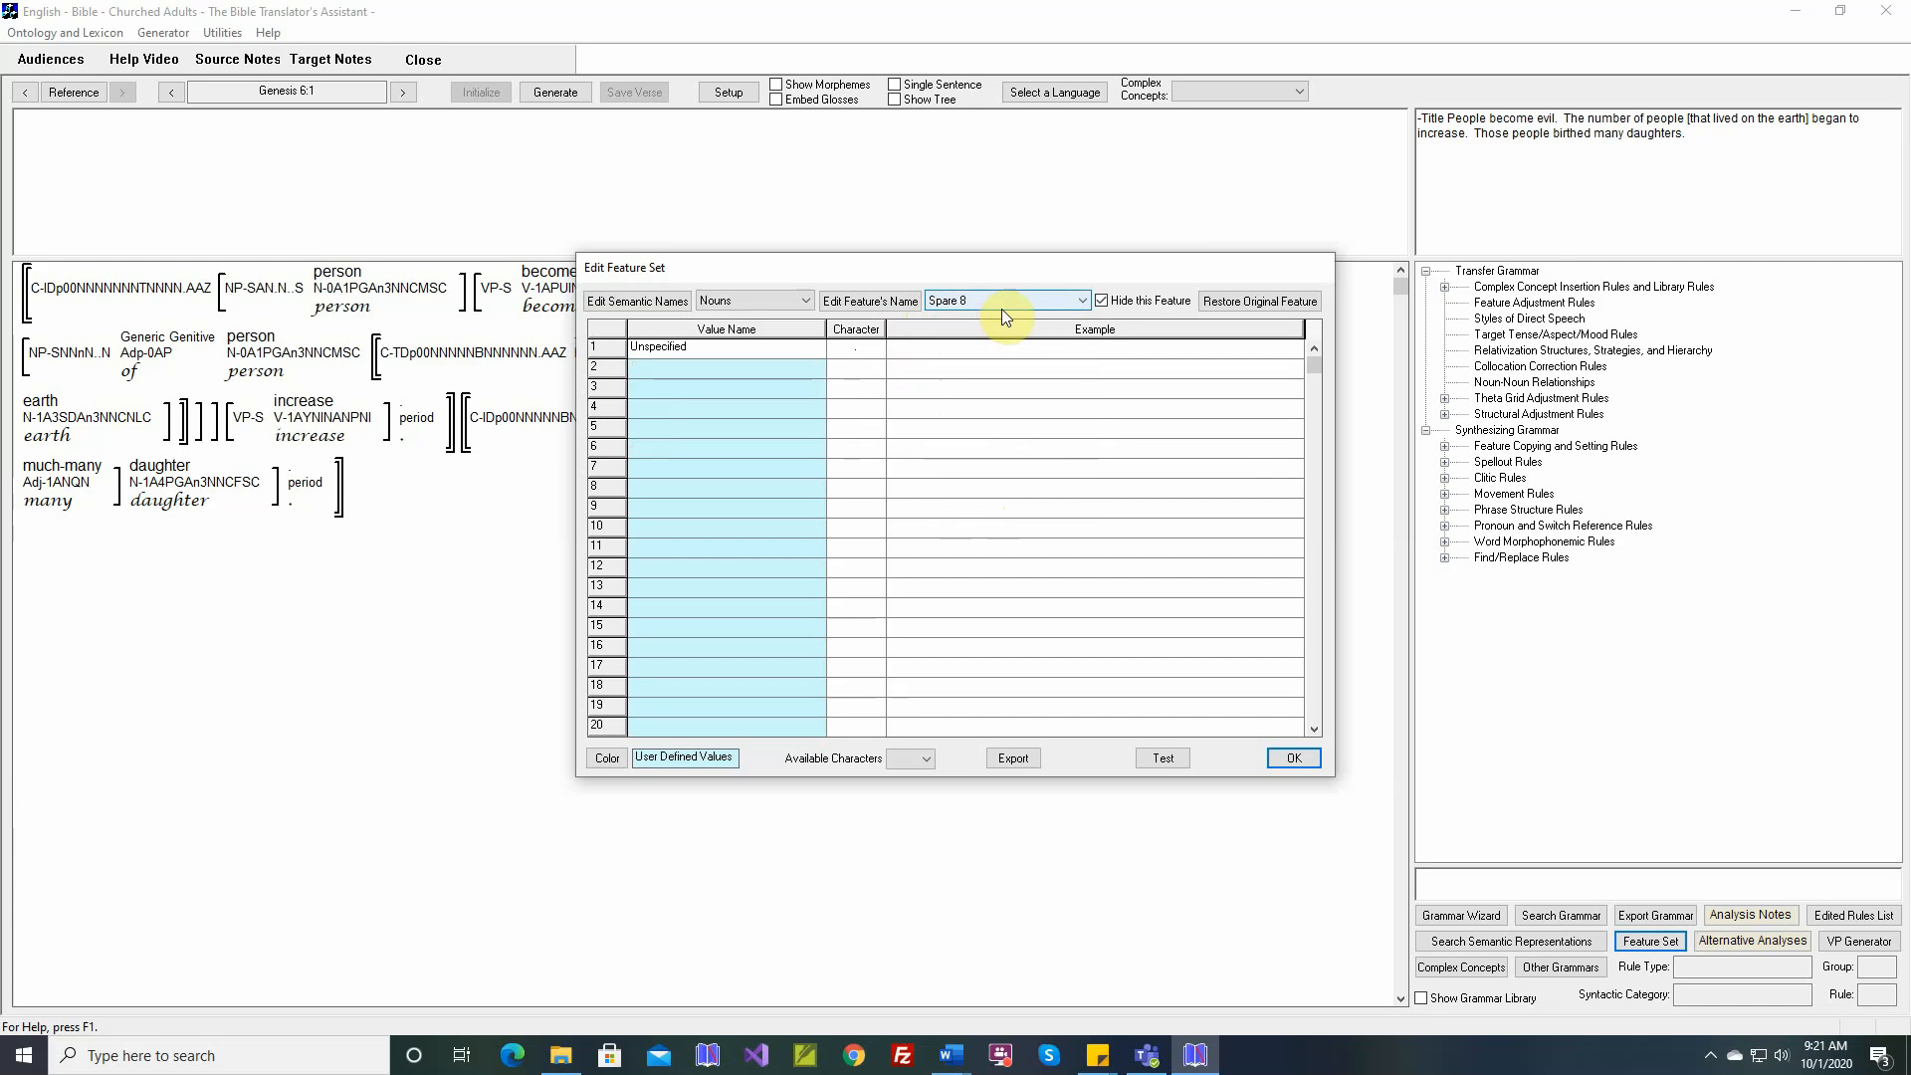
Rename the Spare 8 noun feature as "My Feature for Nouns".
{"action": "left_click", "coordinate": [893, 304]}
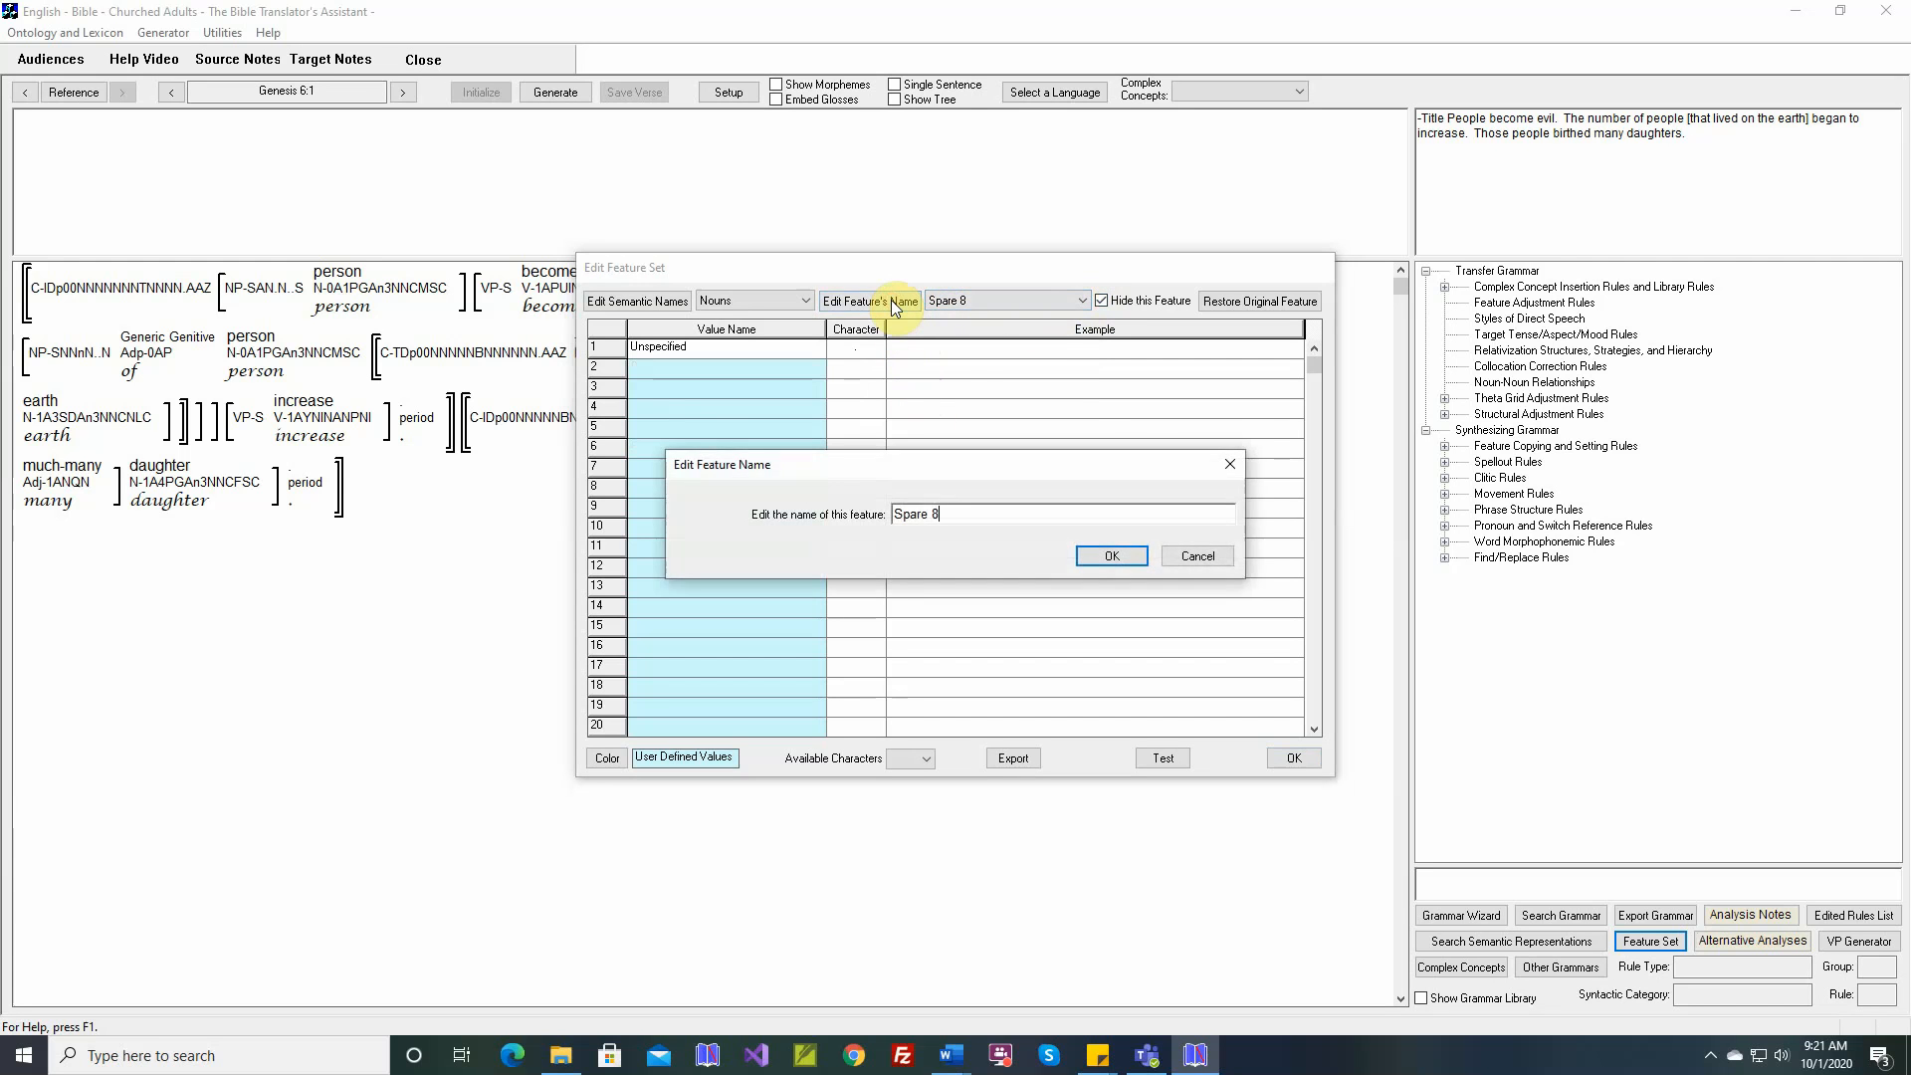
{"action": "key", "text": "BackSpace"}
{"action": "key", "text": "BackSpace"}
{"action": "key", "text": "BackSpace"}
{"action": "key", "text": "BackSpace"}
{"action": "key", "text": "BackSpace"}
{"action": "key", "text": "BackSpace"}
{"action": "key", "text": "BackSpace"}
{"action": "type", "text": "My Feature for Nouns"}
{"action": "key", "text": "Return"}
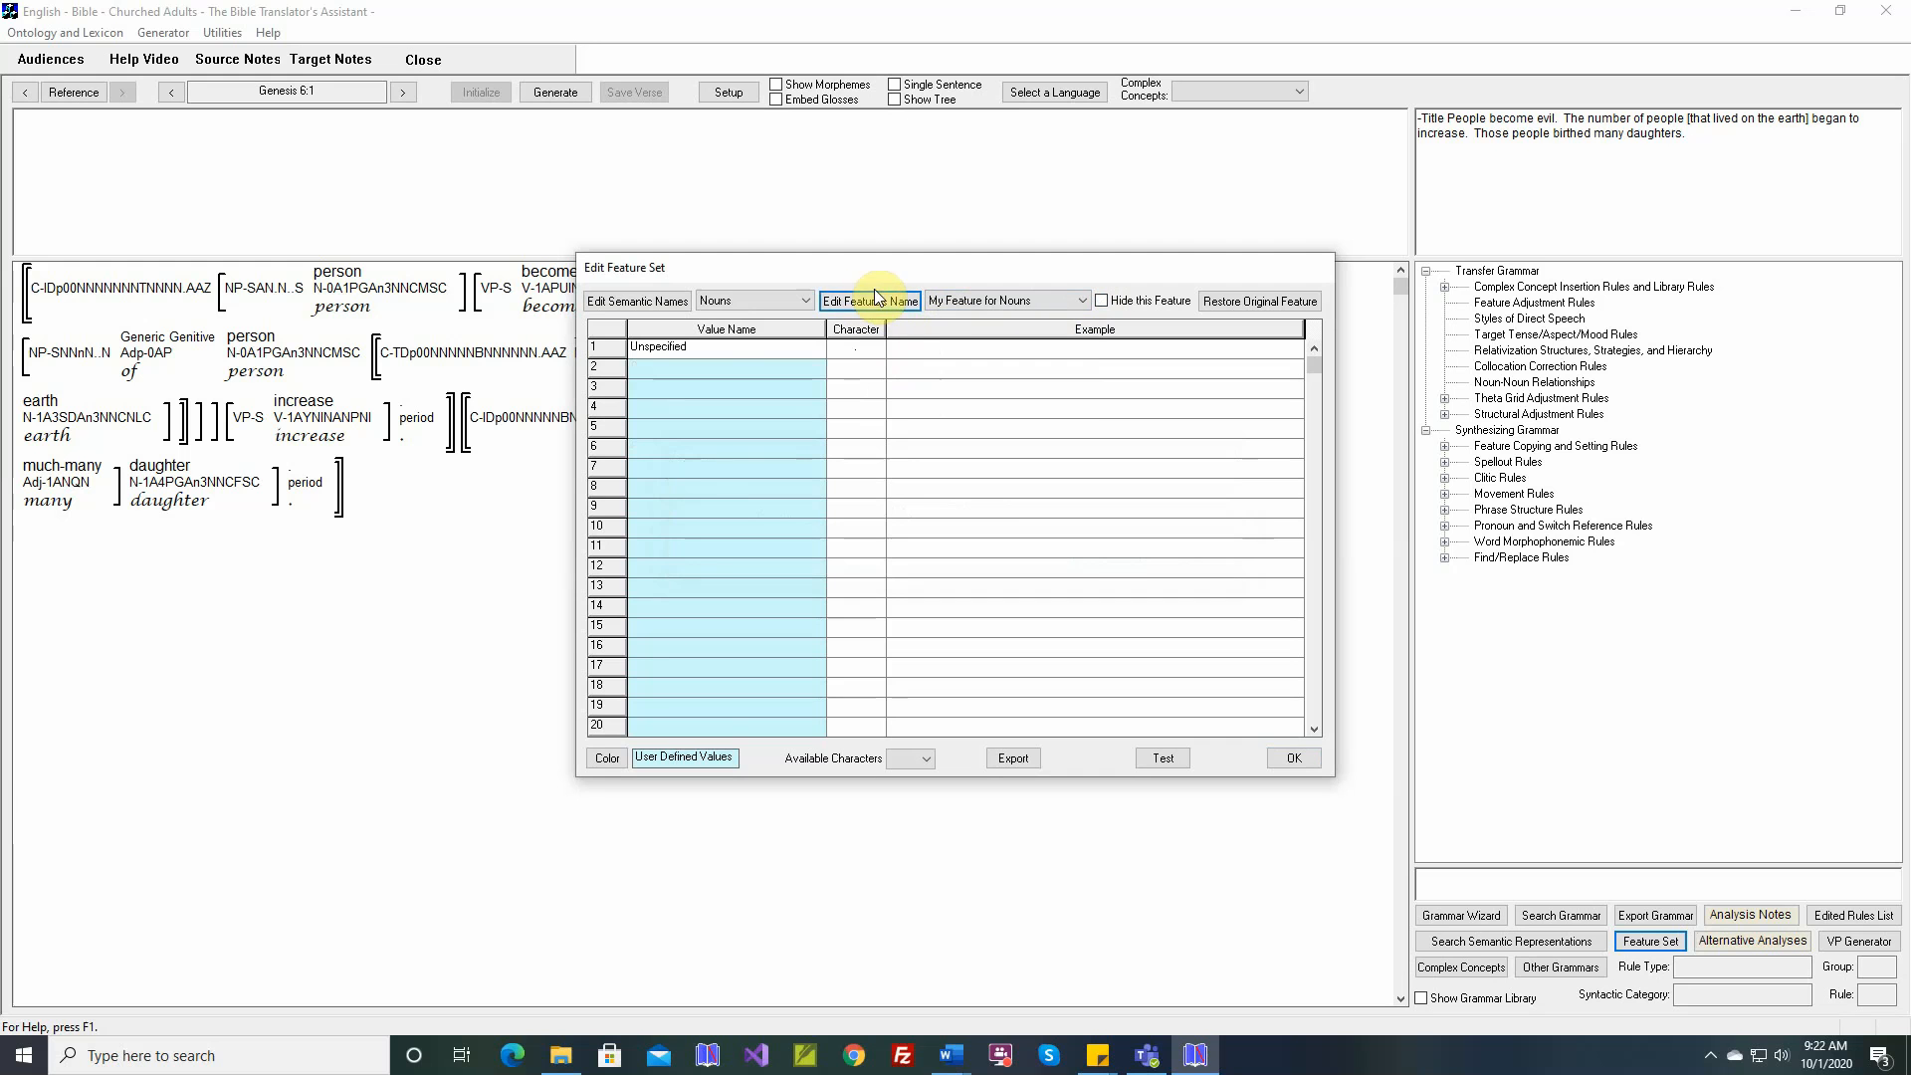
Add the values "value 1", "value 2" and "this is a very very long feature value name" below Unspecified.
{"action": "left_click", "coordinate": [755, 374]}
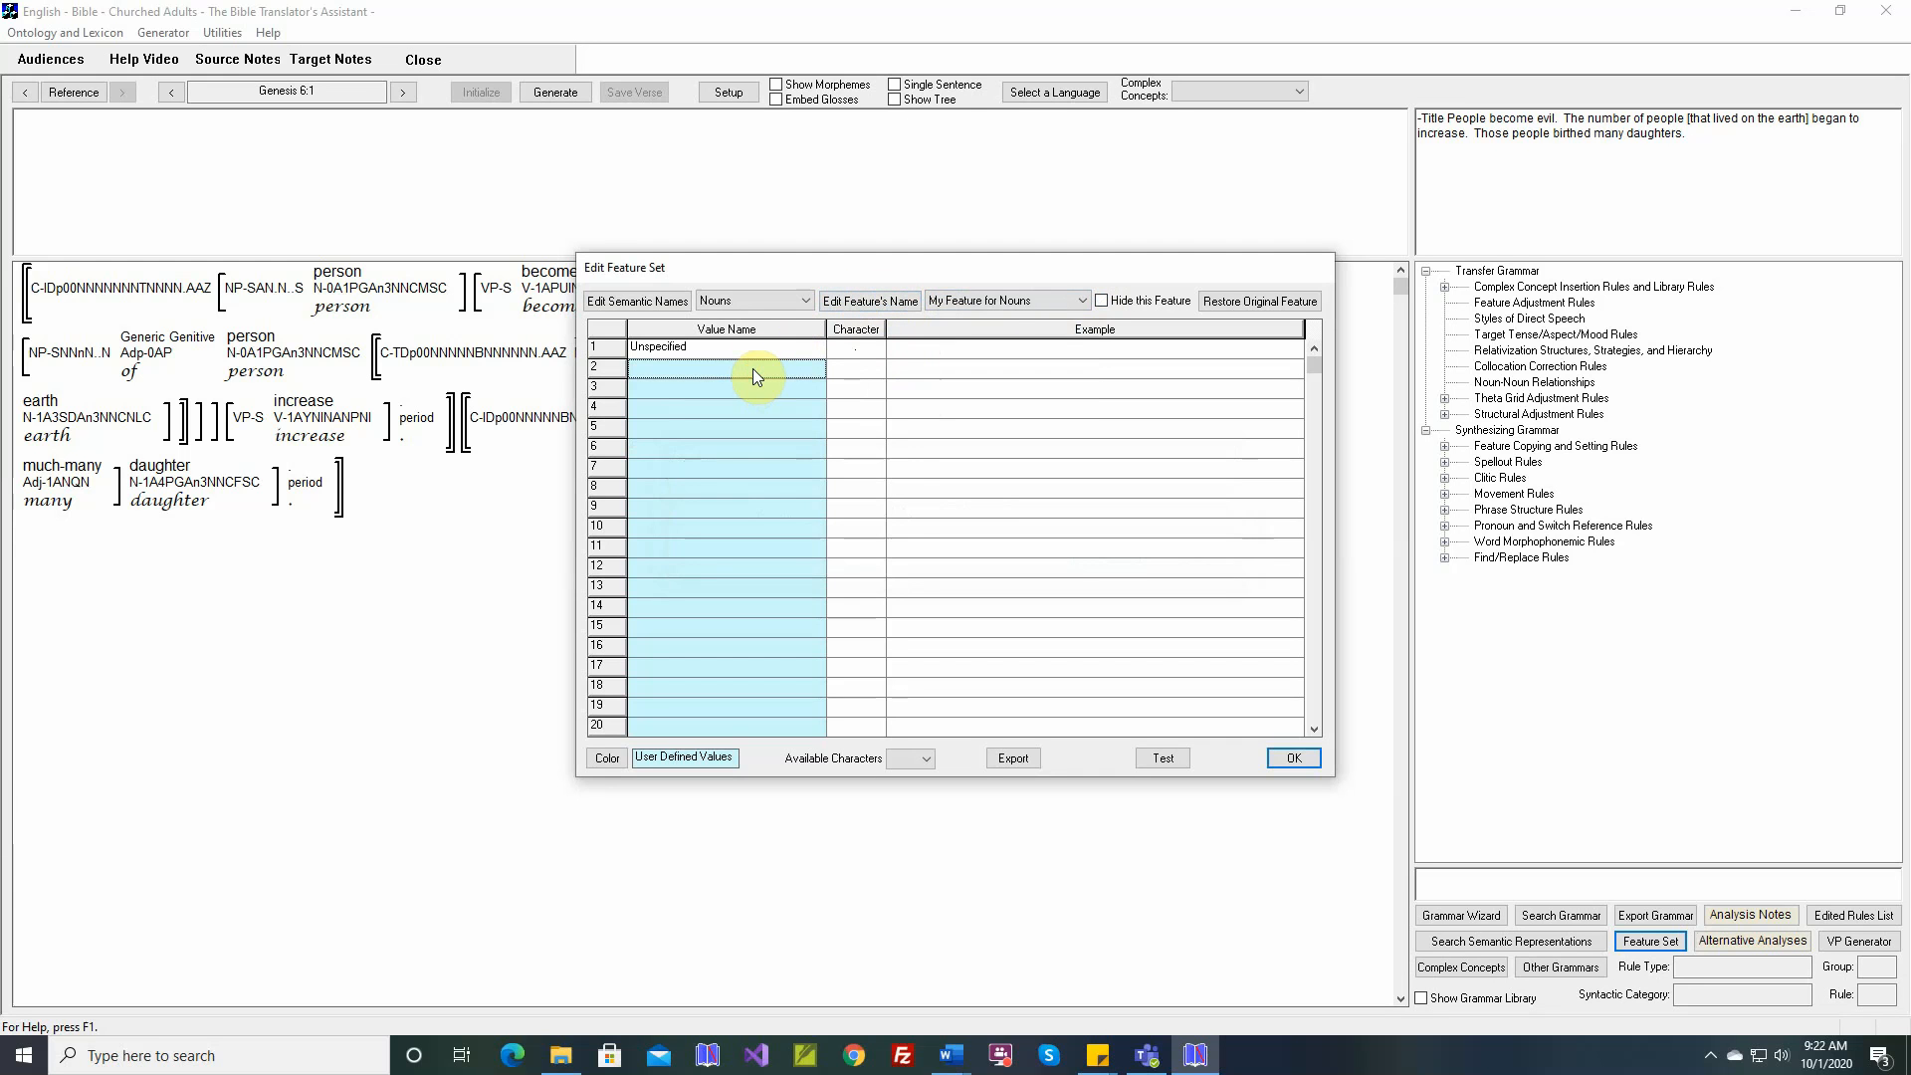
{"action": "type", "text": "value 1"}
{"action": "key", "text": "Return"}
{"action": "key", "text": "Down"}
{"action": "type", "text": "value"}
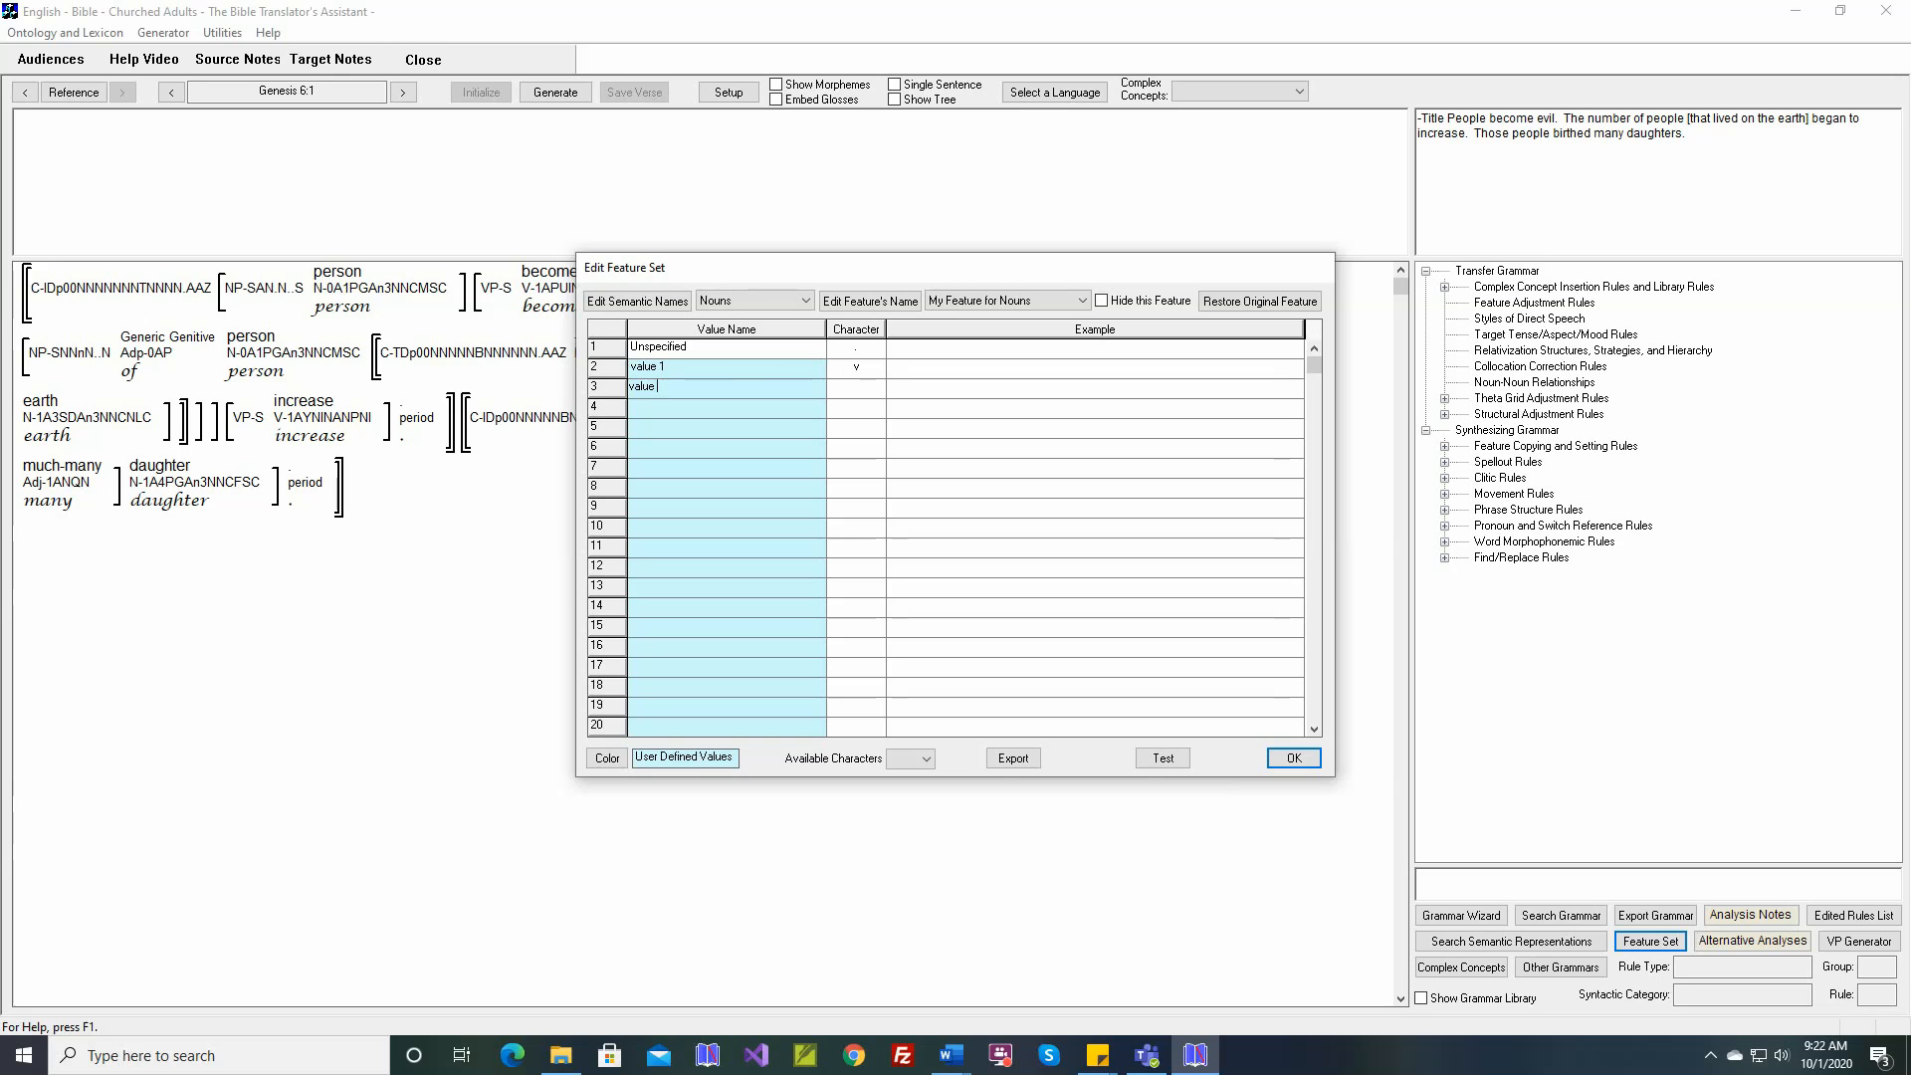
{"action": "type", "text": " 2"}
{"action": "key", "text": "Return"}
{"action": "key", "text": "Down"}
{"action": "type", "text": "this is a very v"}
{"action": "type", "text": "er"}
{"action": "type", "text": "y very long feature value name"}
{"action": "key", "text": "Return"}
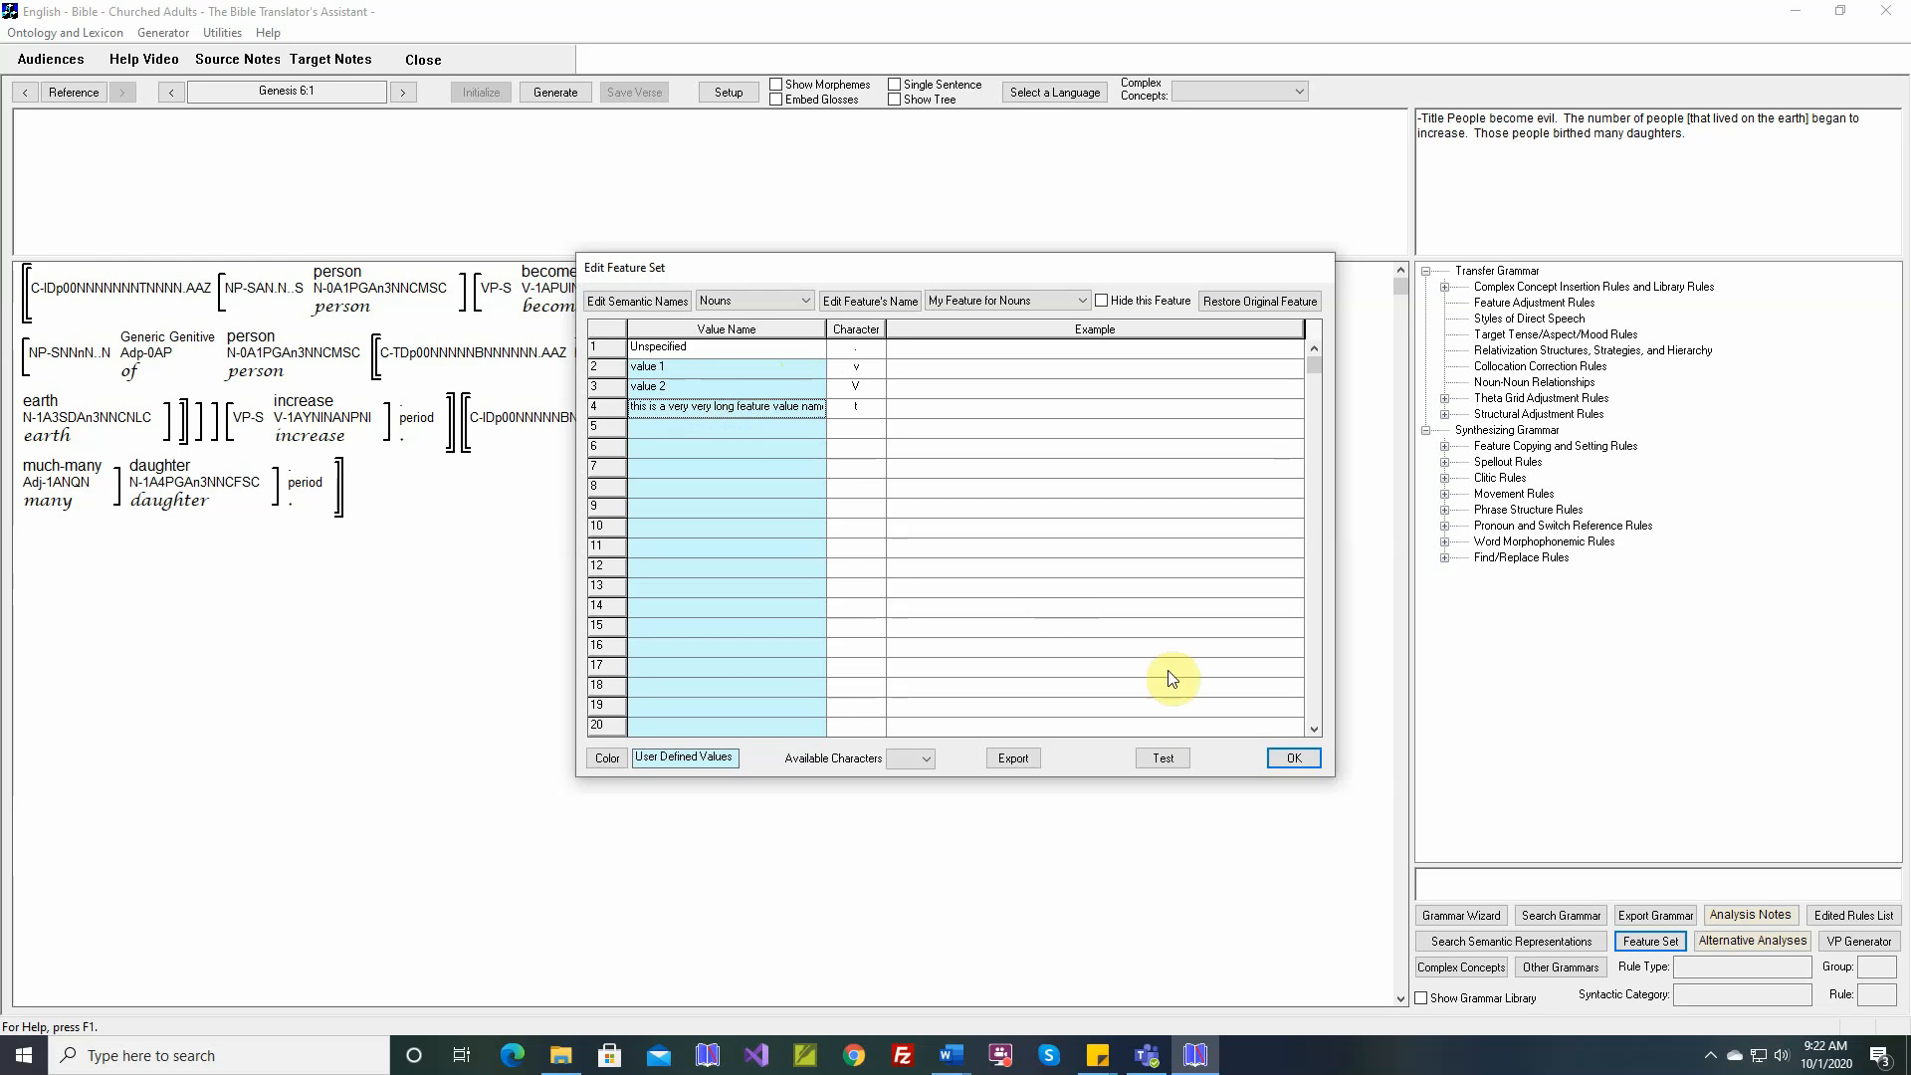
Test the noun features display, widening the My Feature for Nouns column to read its full value names, and close it.
{"action": "left_click", "coordinate": [1164, 757]}
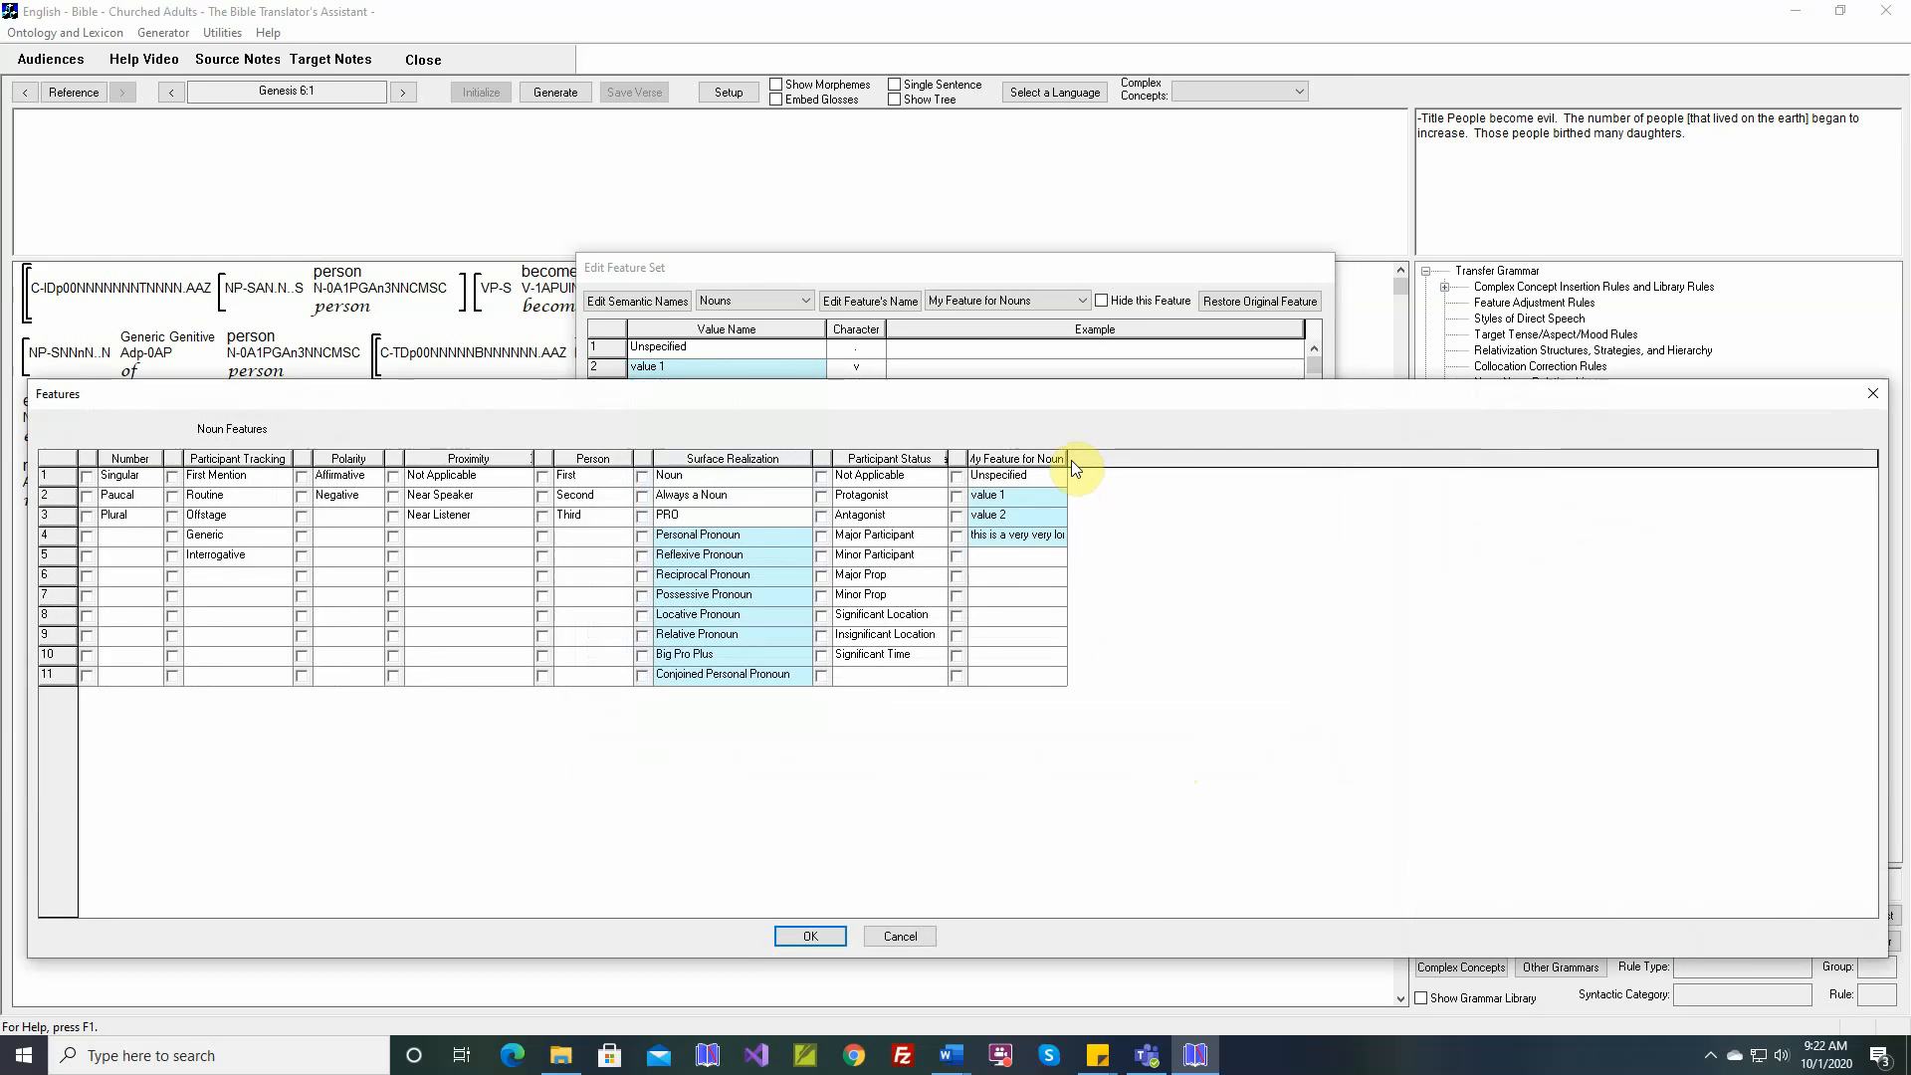
{"action": "left_click_drag", "start_coordinate": [1067, 459], "coordinate": [1215, 458]}
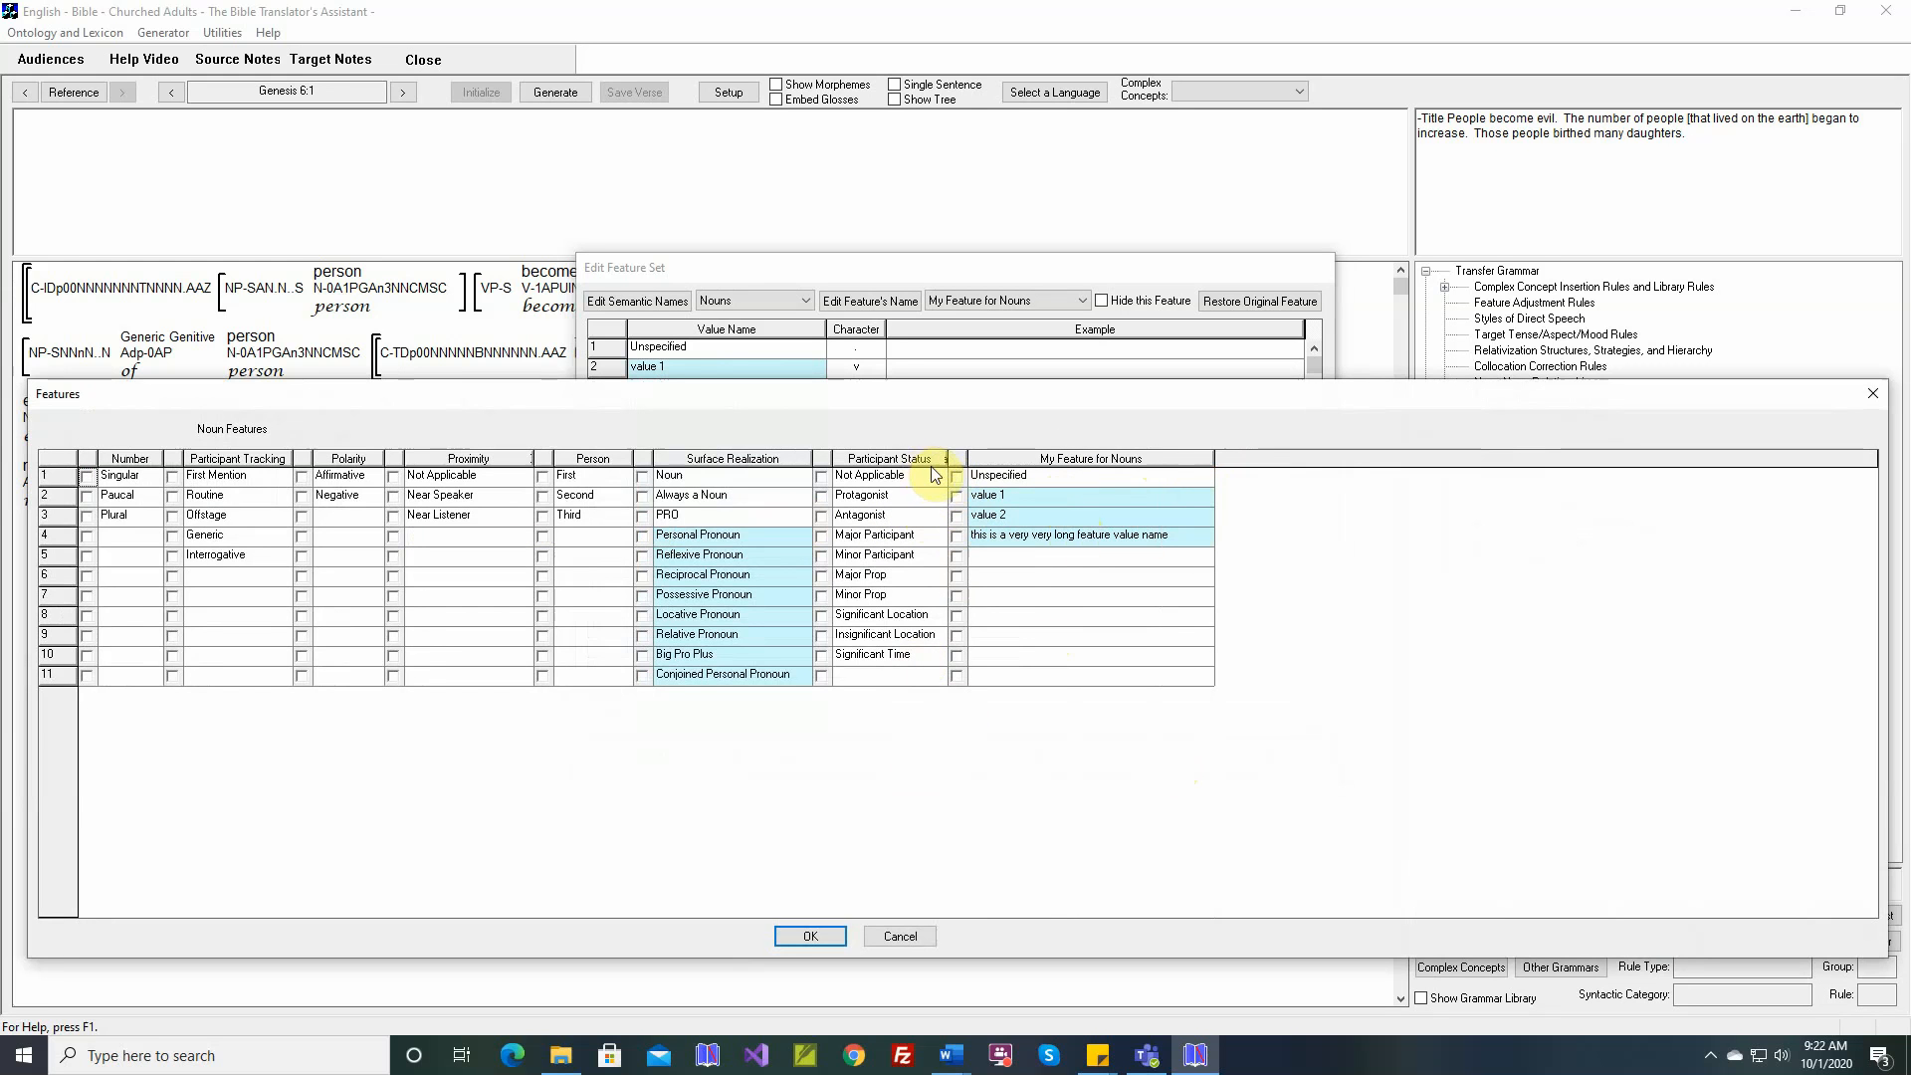
{"action": "left_click", "coordinate": [900, 934]}
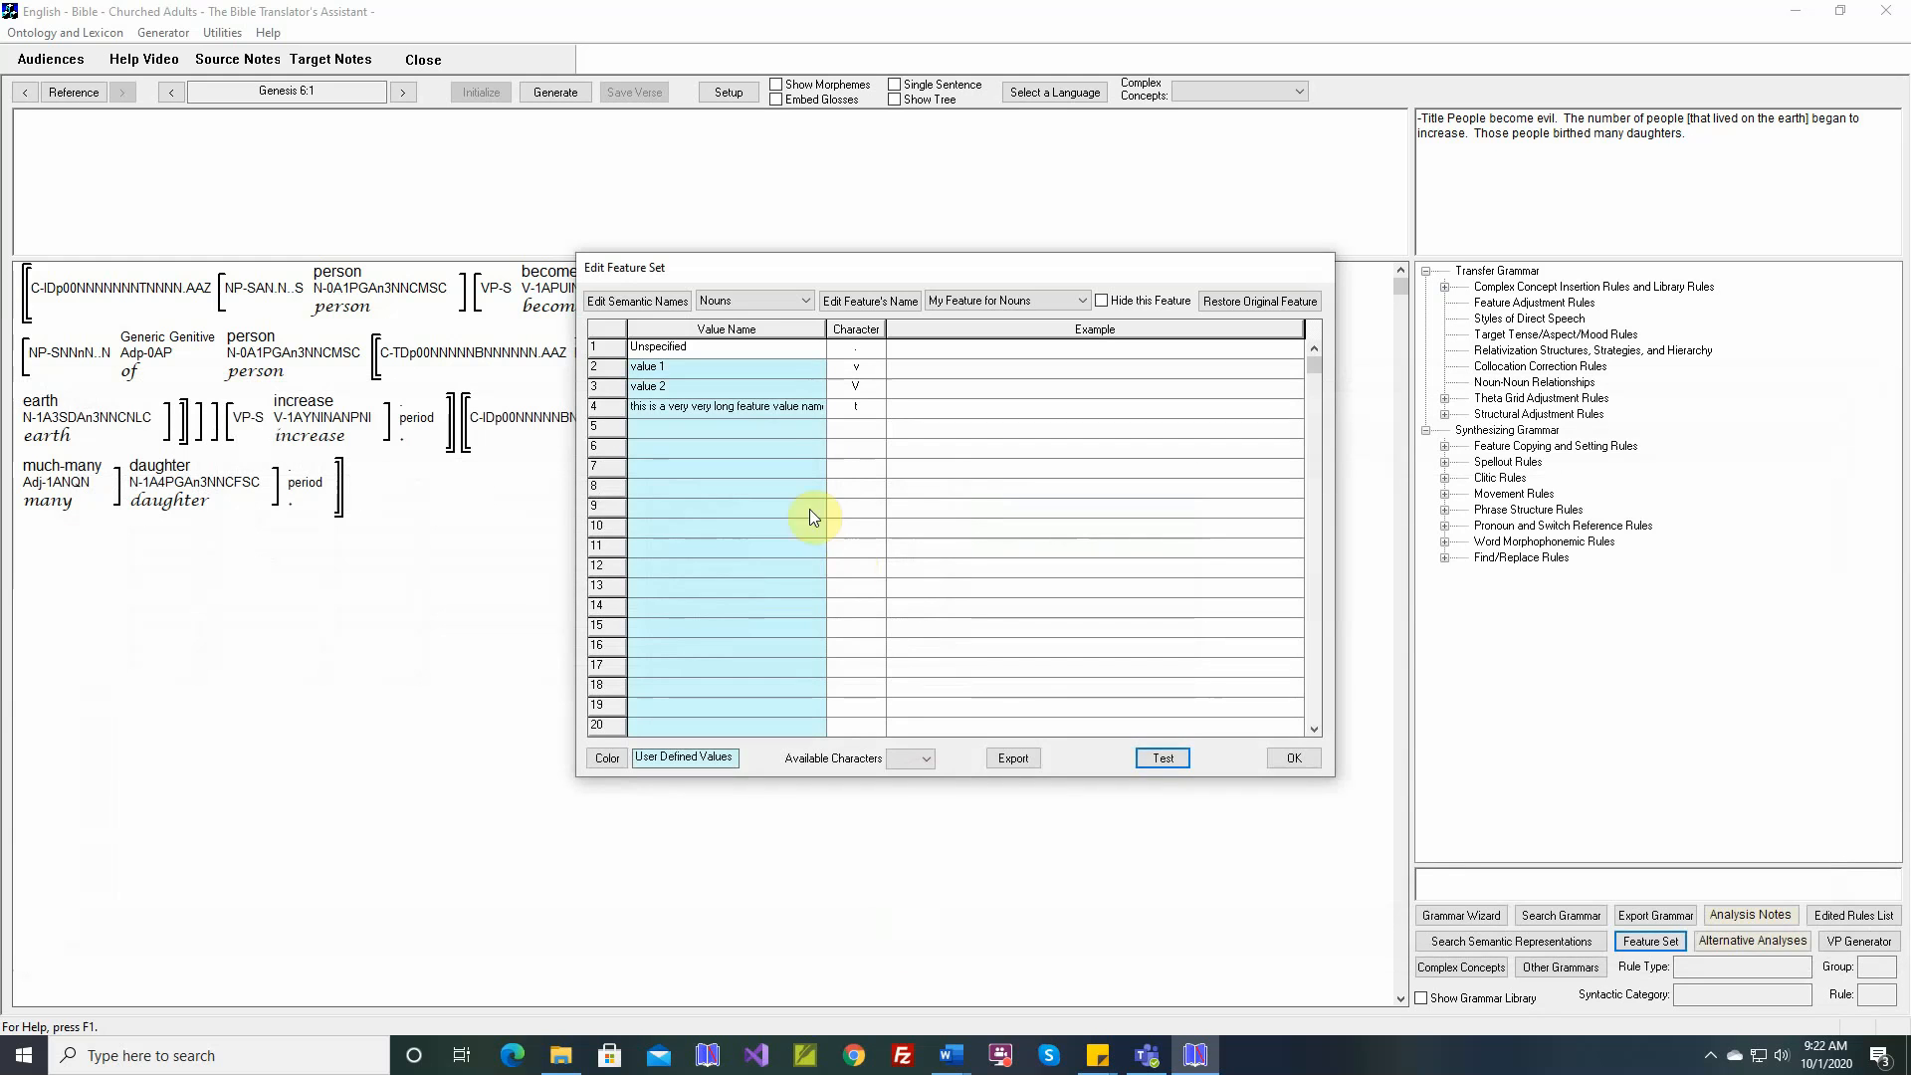
Delete the very long value name in row 4 of My Feature for Nouns.
{"action": "left_click", "coordinate": [758, 412]}
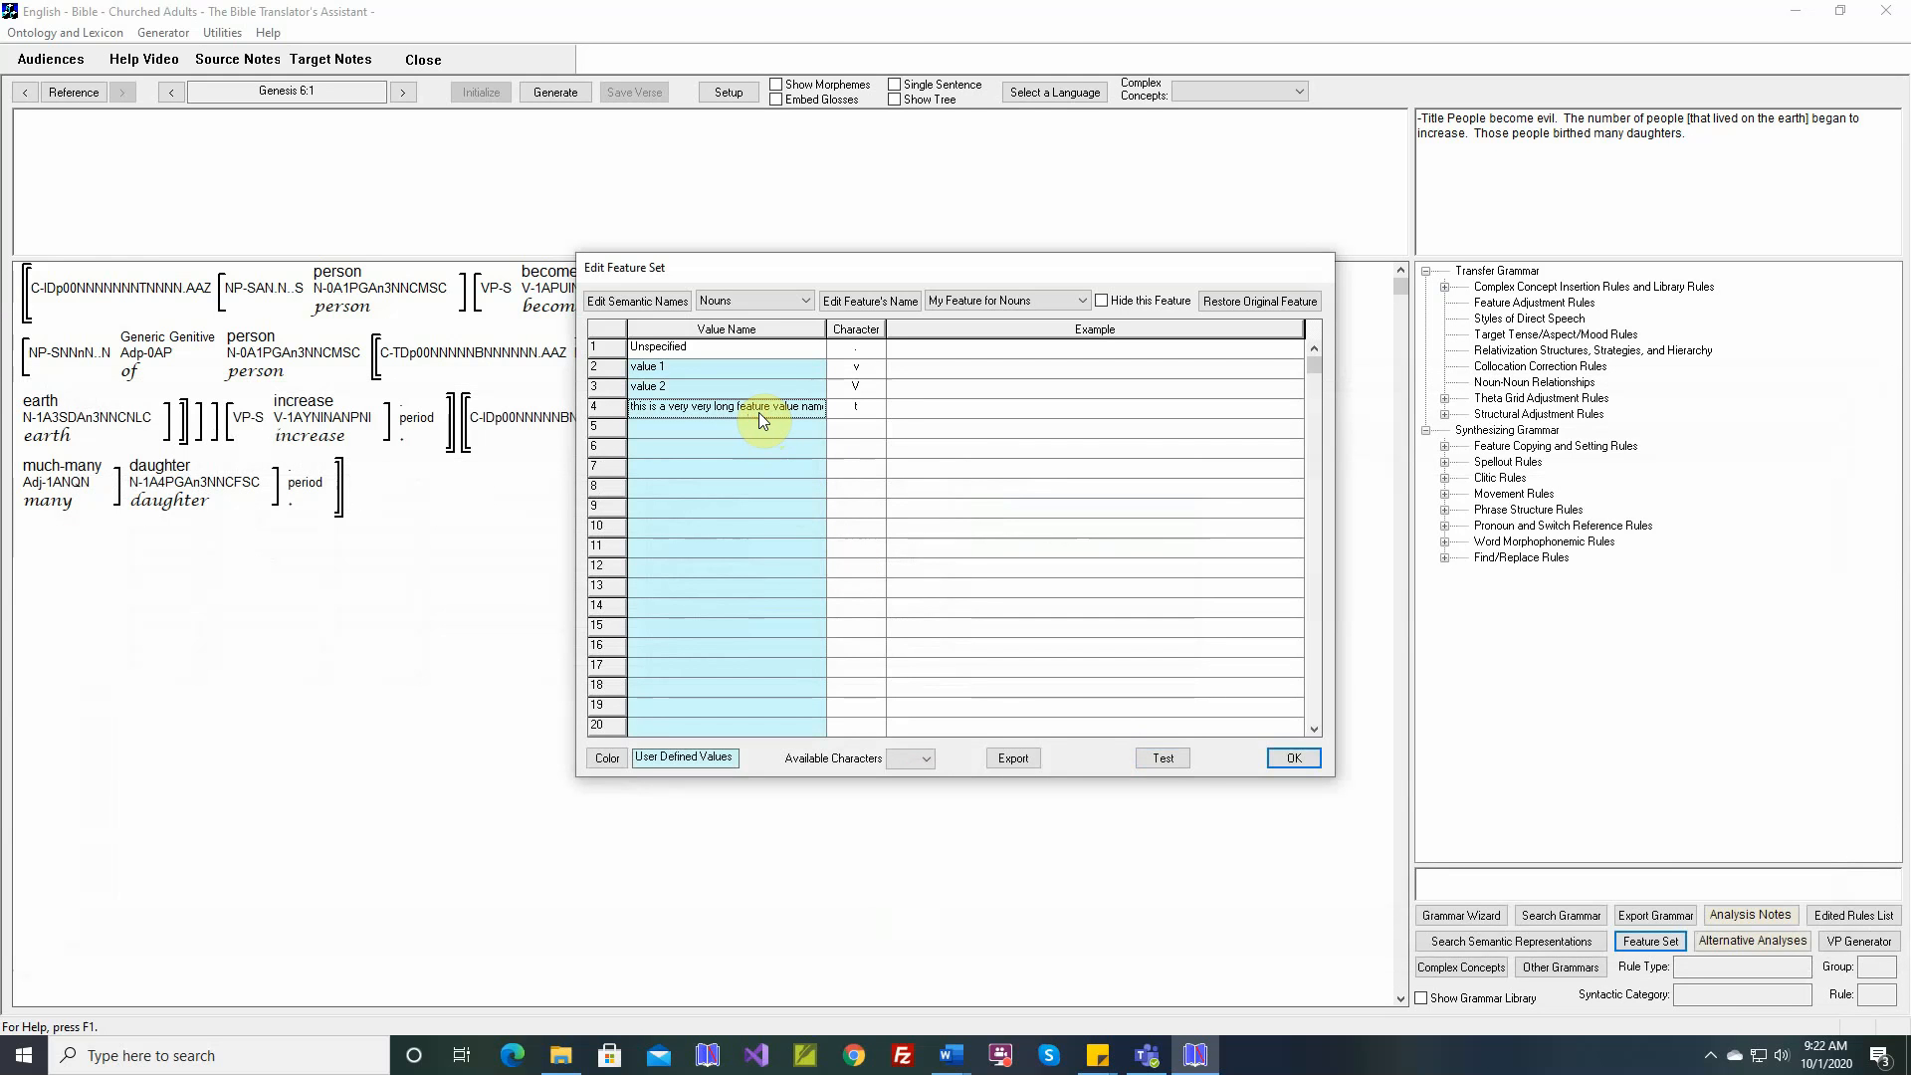
{"action": "key", "text": "BackSpace"}
{"action": "key", "text": "Return"}
Test the noun features display again, narrow the My Feature for Nouns column, and close it.
{"action": "left_click", "coordinate": [1152, 760]}
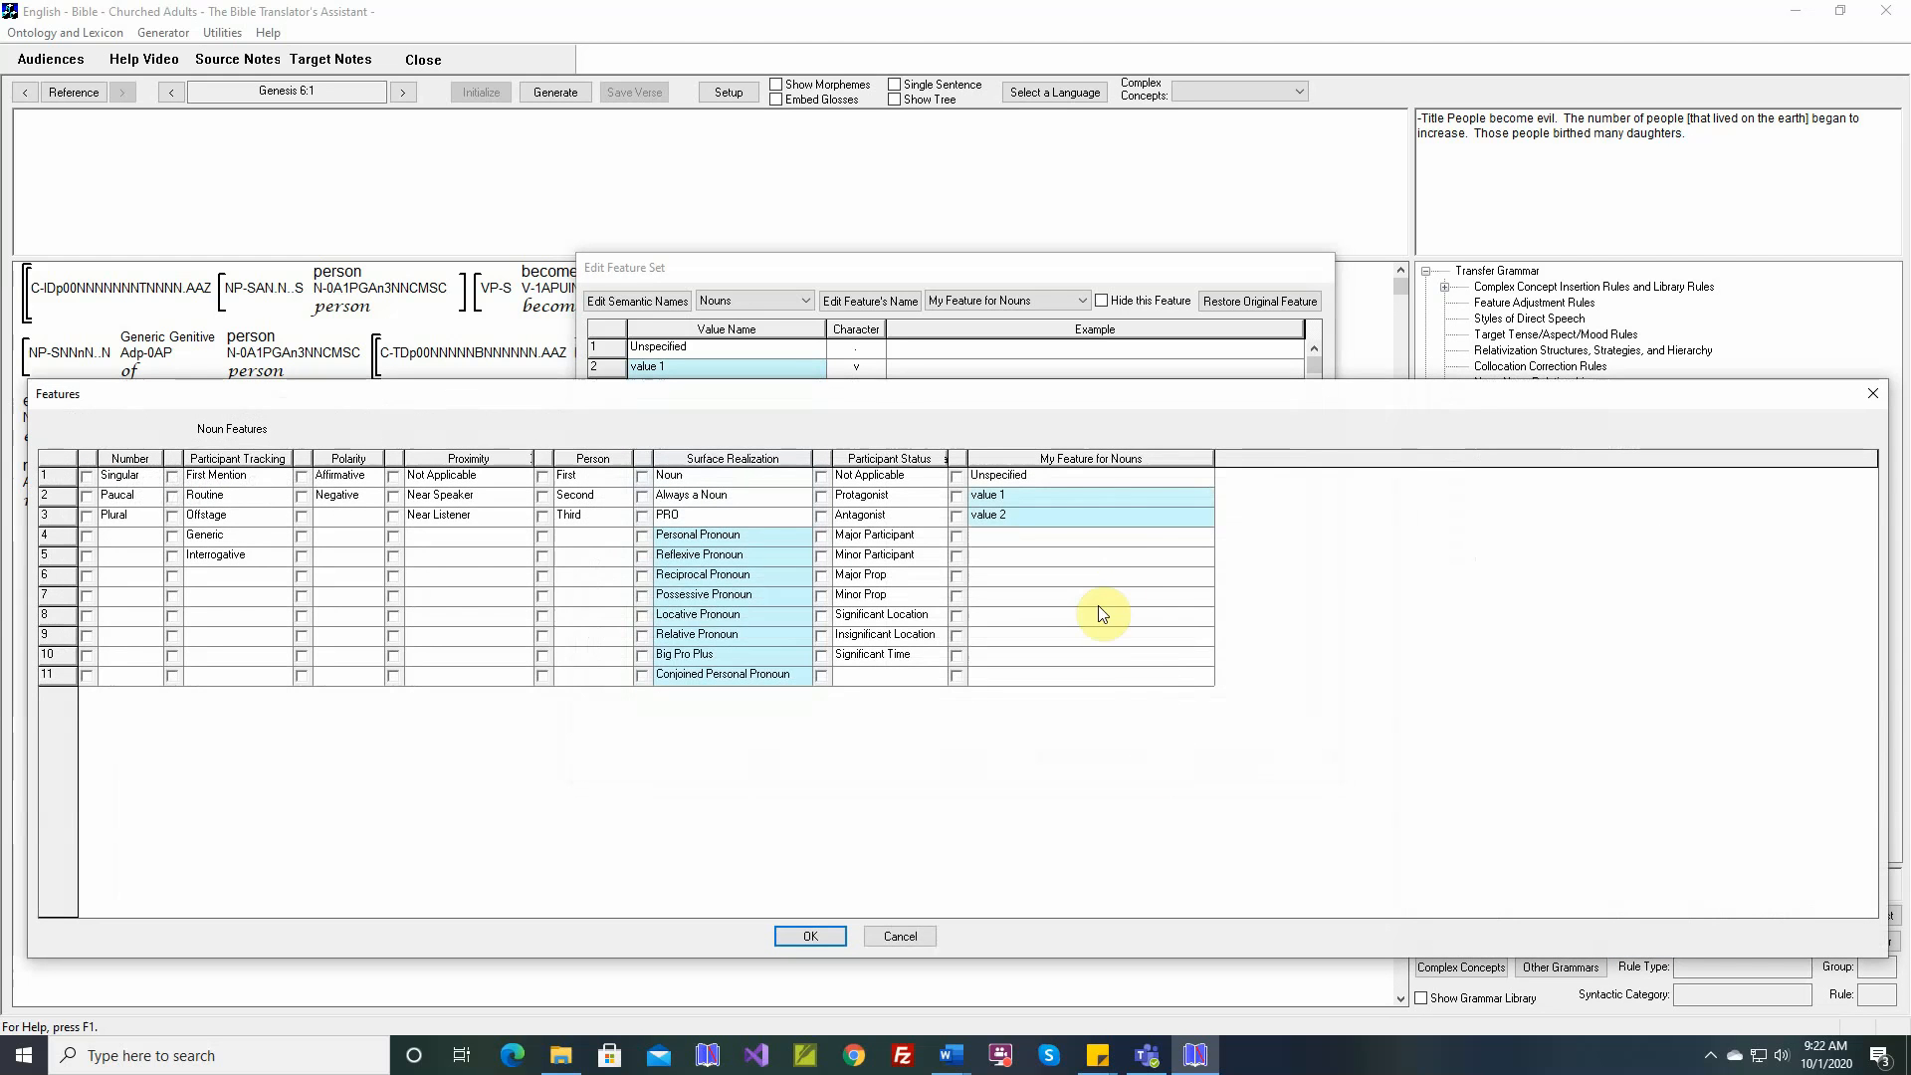
{"action": "left_click_drag", "start_coordinate": [1216, 461], "coordinate": [1105, 464]}
{"action": "left_click", "coordinate": [901, 936]}
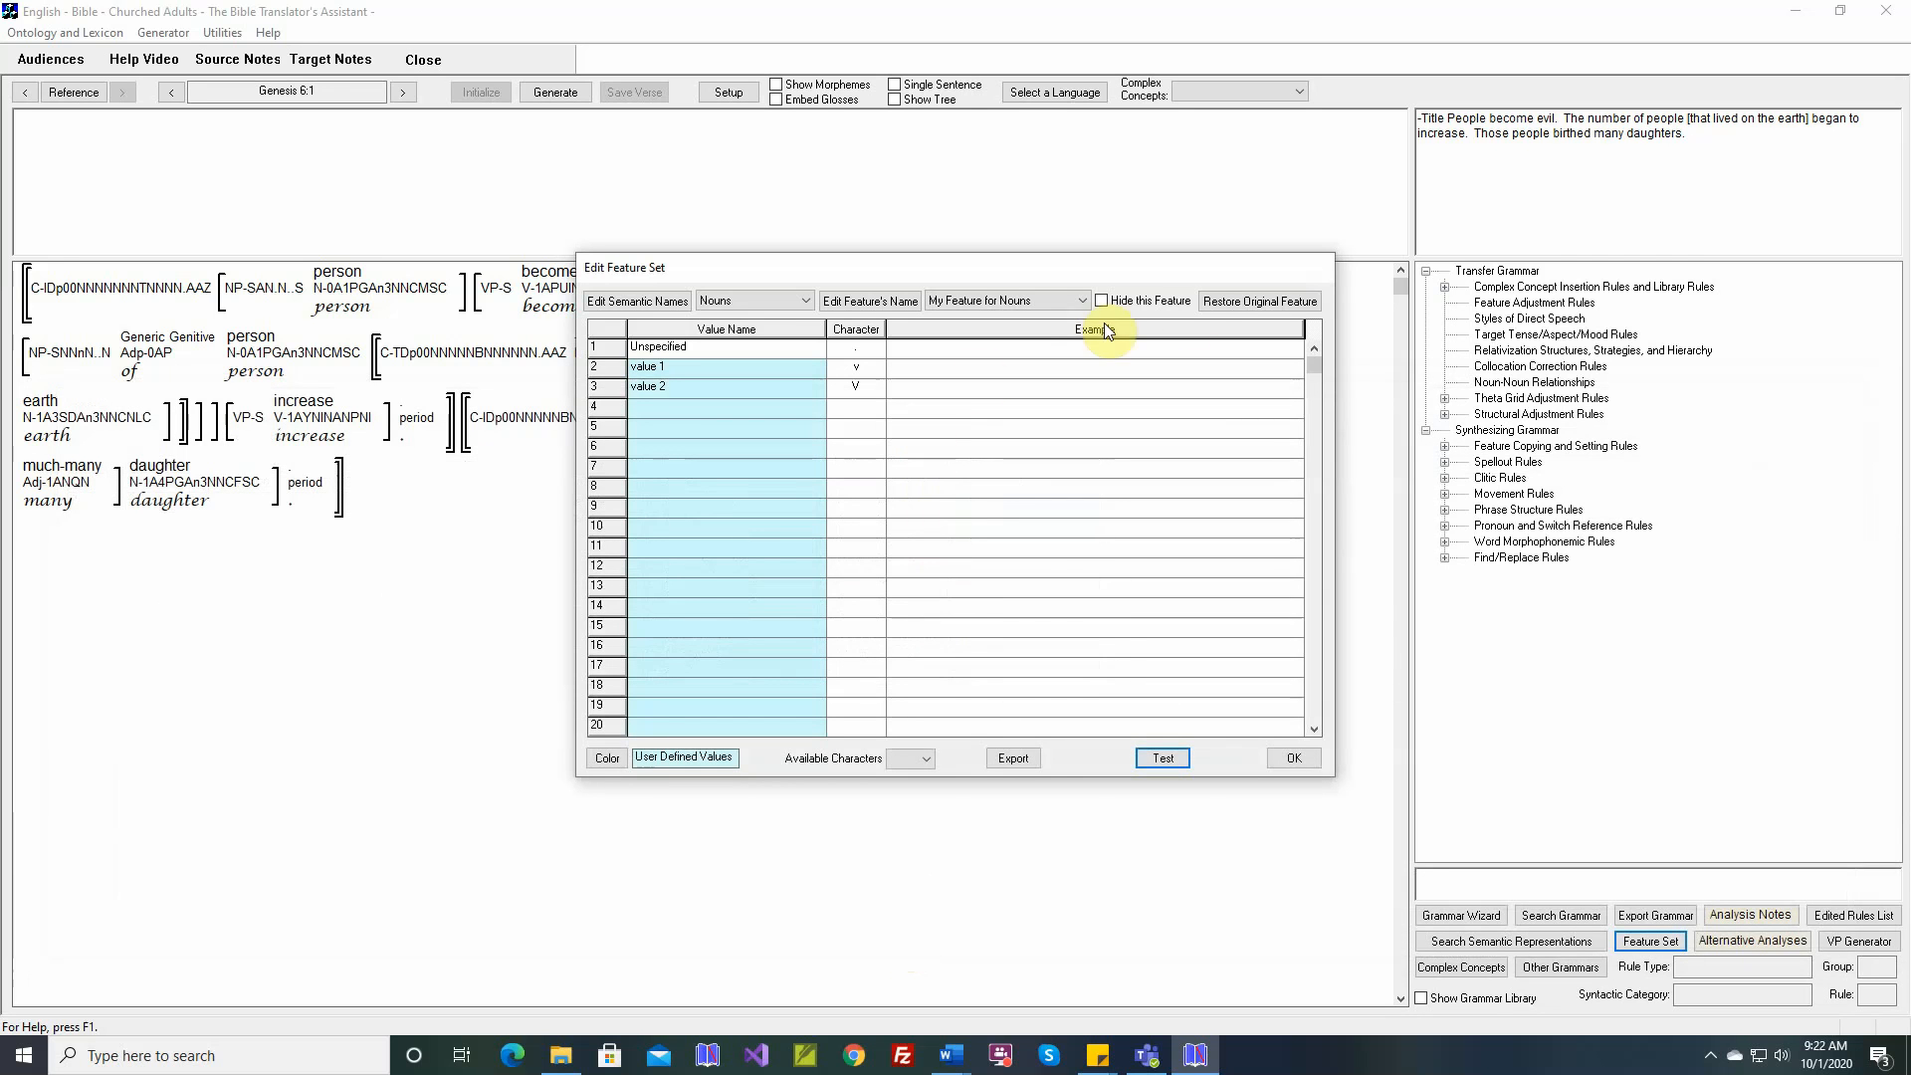
Restore the original name, values and abbreviations of My Feature for Nouns.
{"action": "left_click", "coordinate": [1257, 306]}
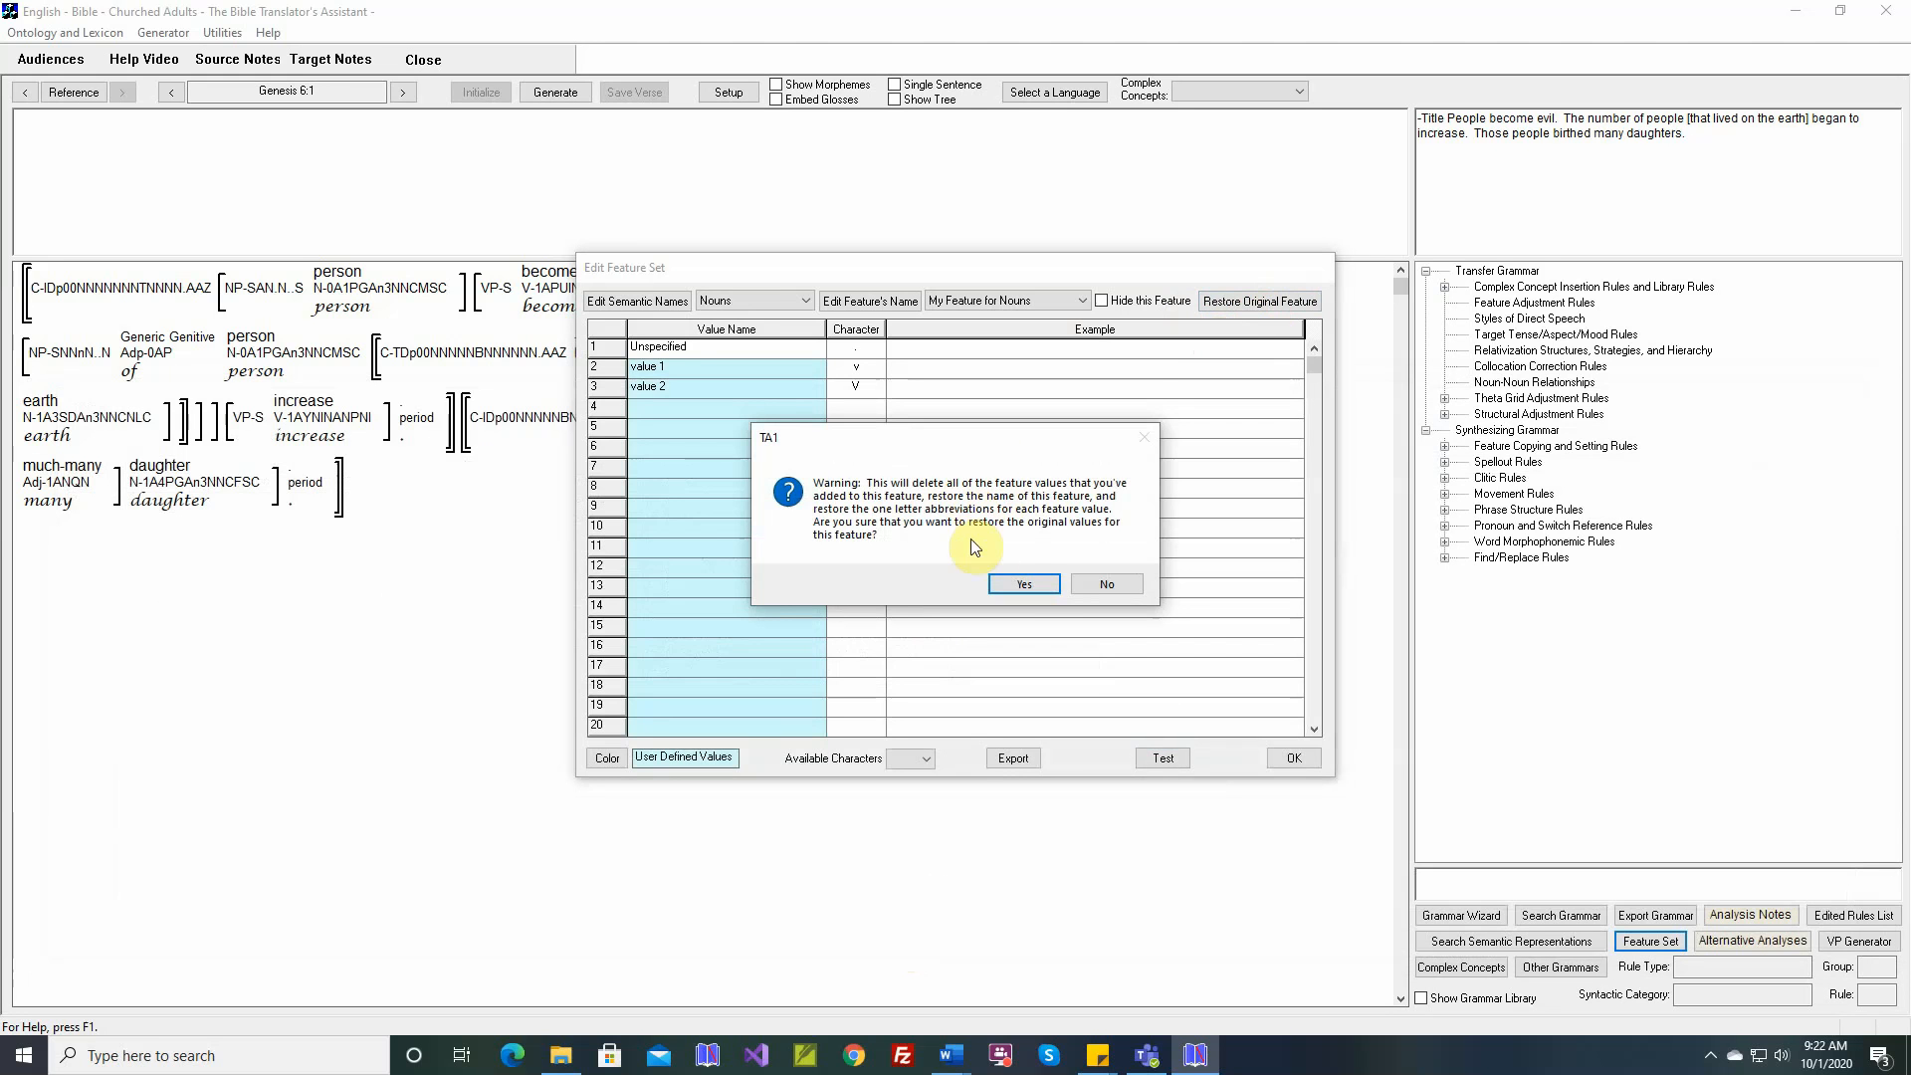
{"action": "left_click", "coordinate": [1025, 583]}
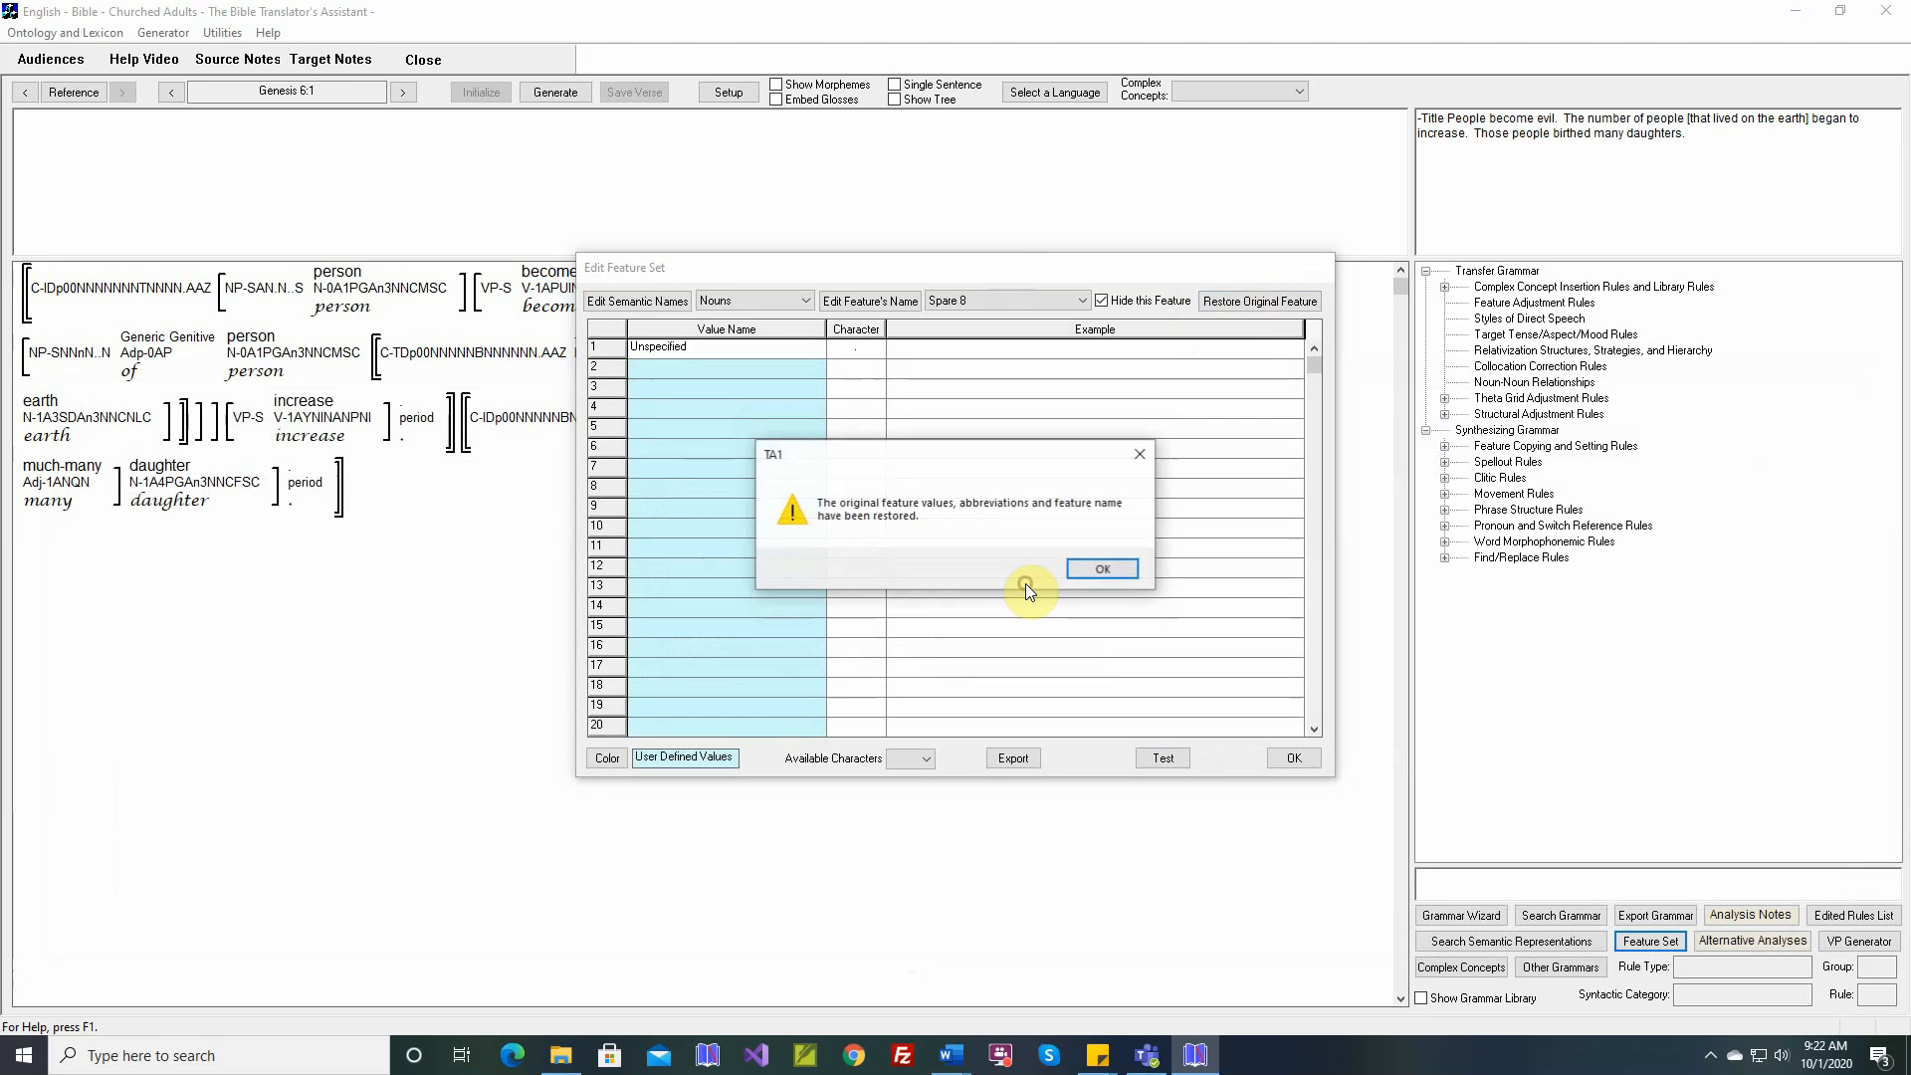
{"action": "left_click", "coordinate": [1074, 566]}
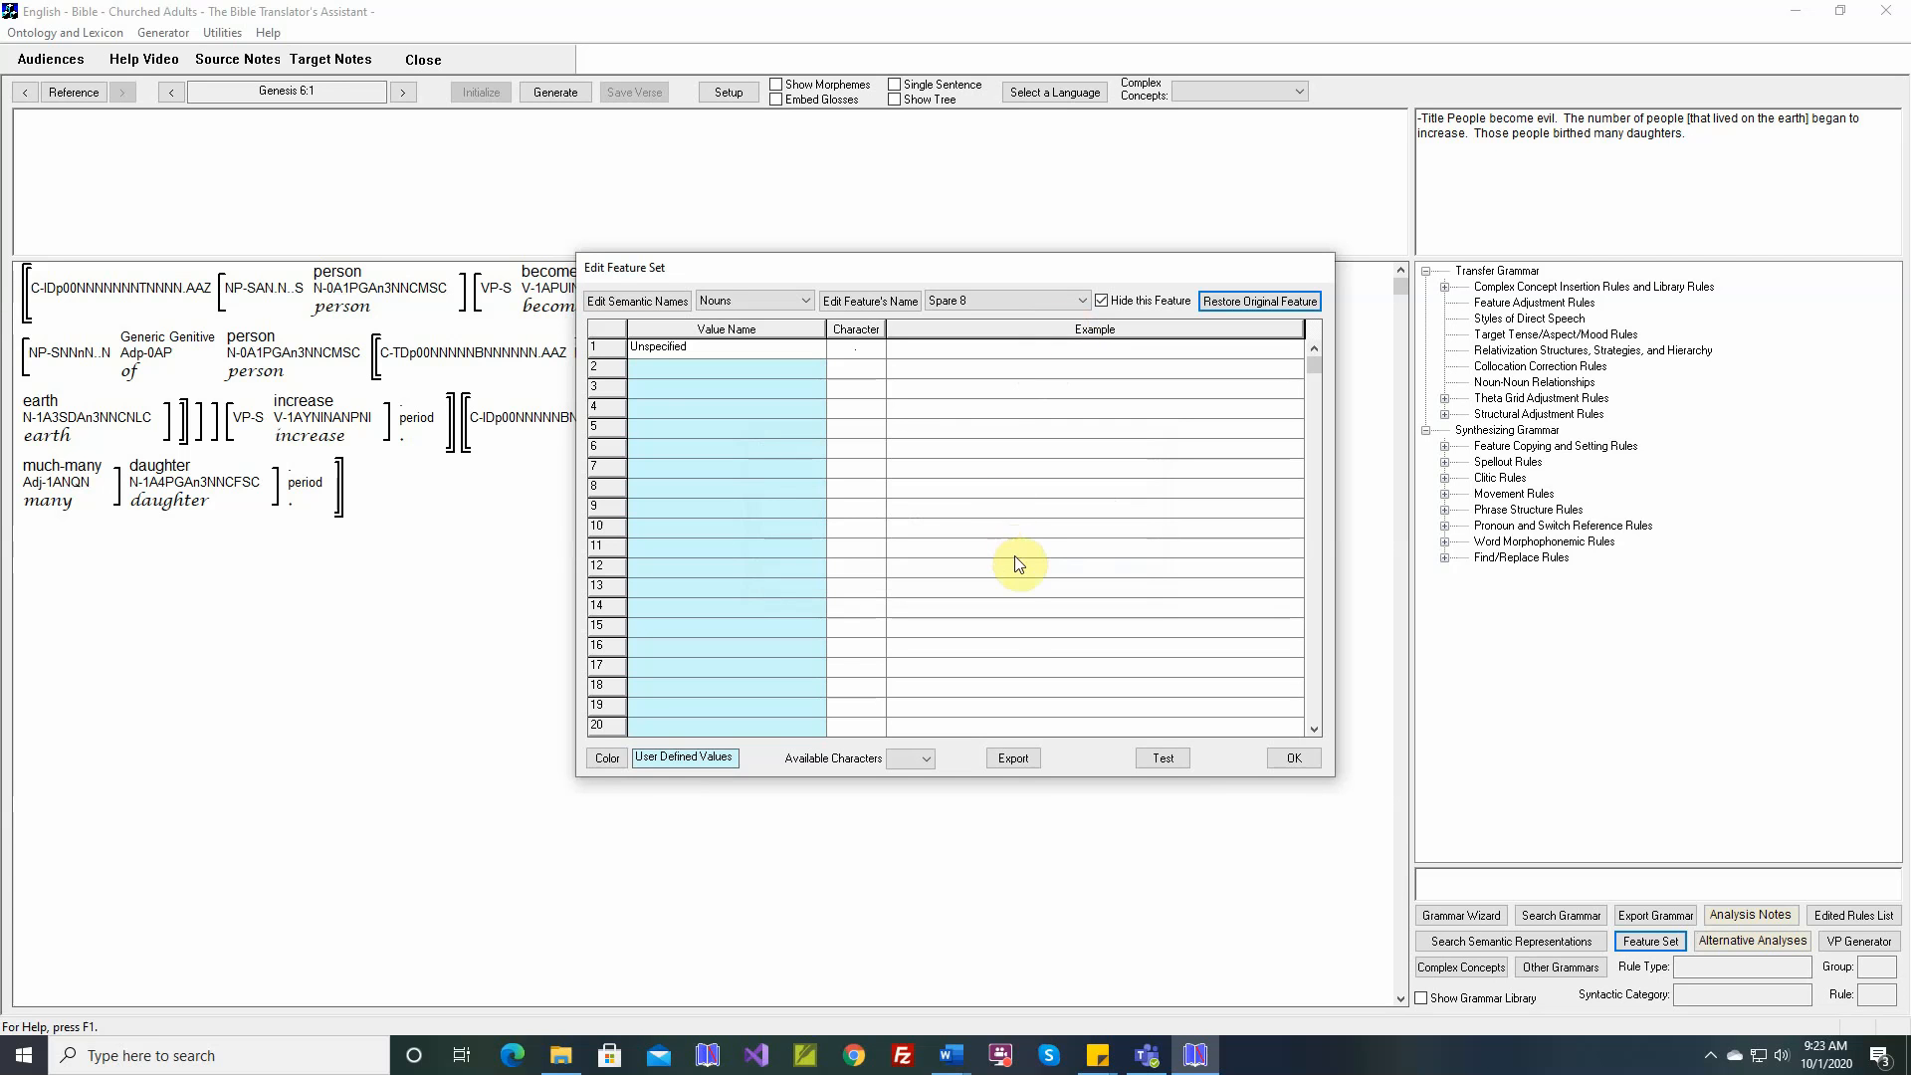
Export the feature set to the Temp folder as a text file named "Feature Set - English".
{"action": "left_click", "coordinate": [1013, 758]}
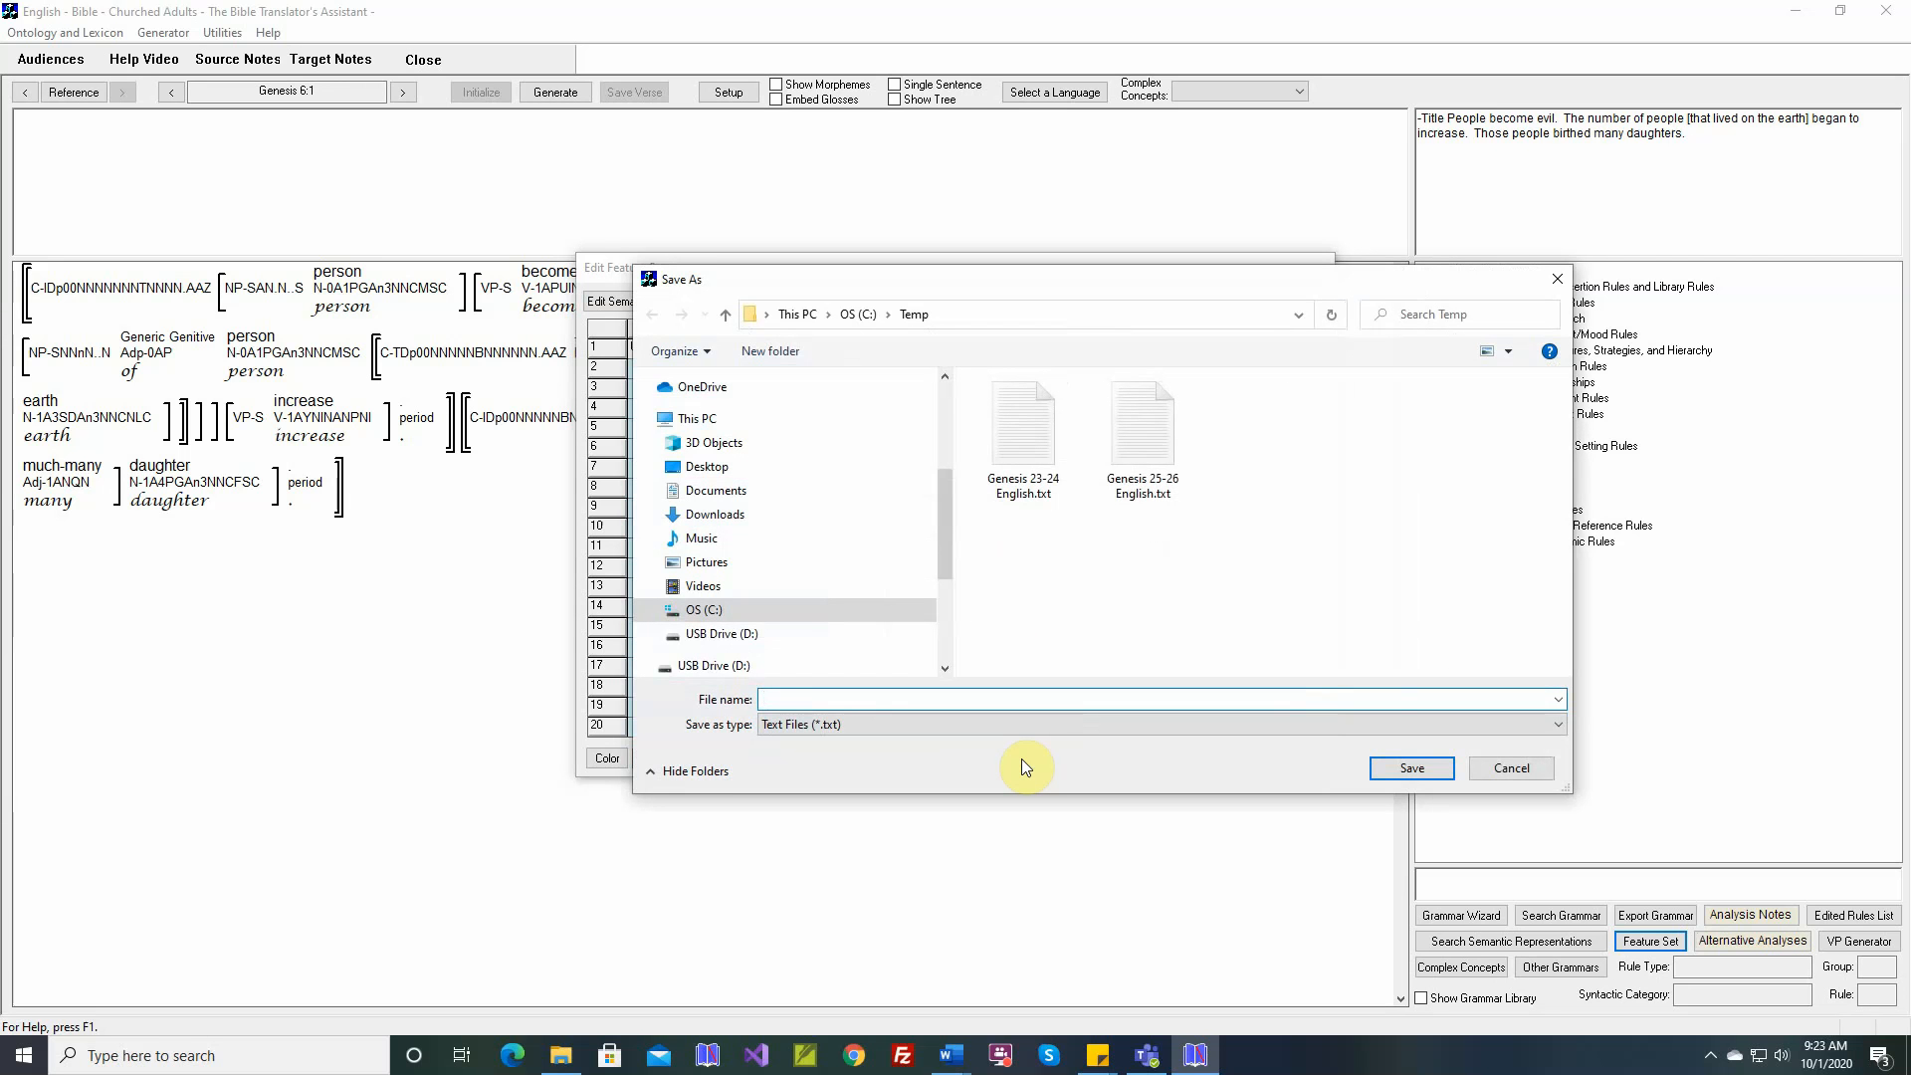
{"action": "type", "text": "Feature Set - English"}
{"action": "key", "text": "Return"}
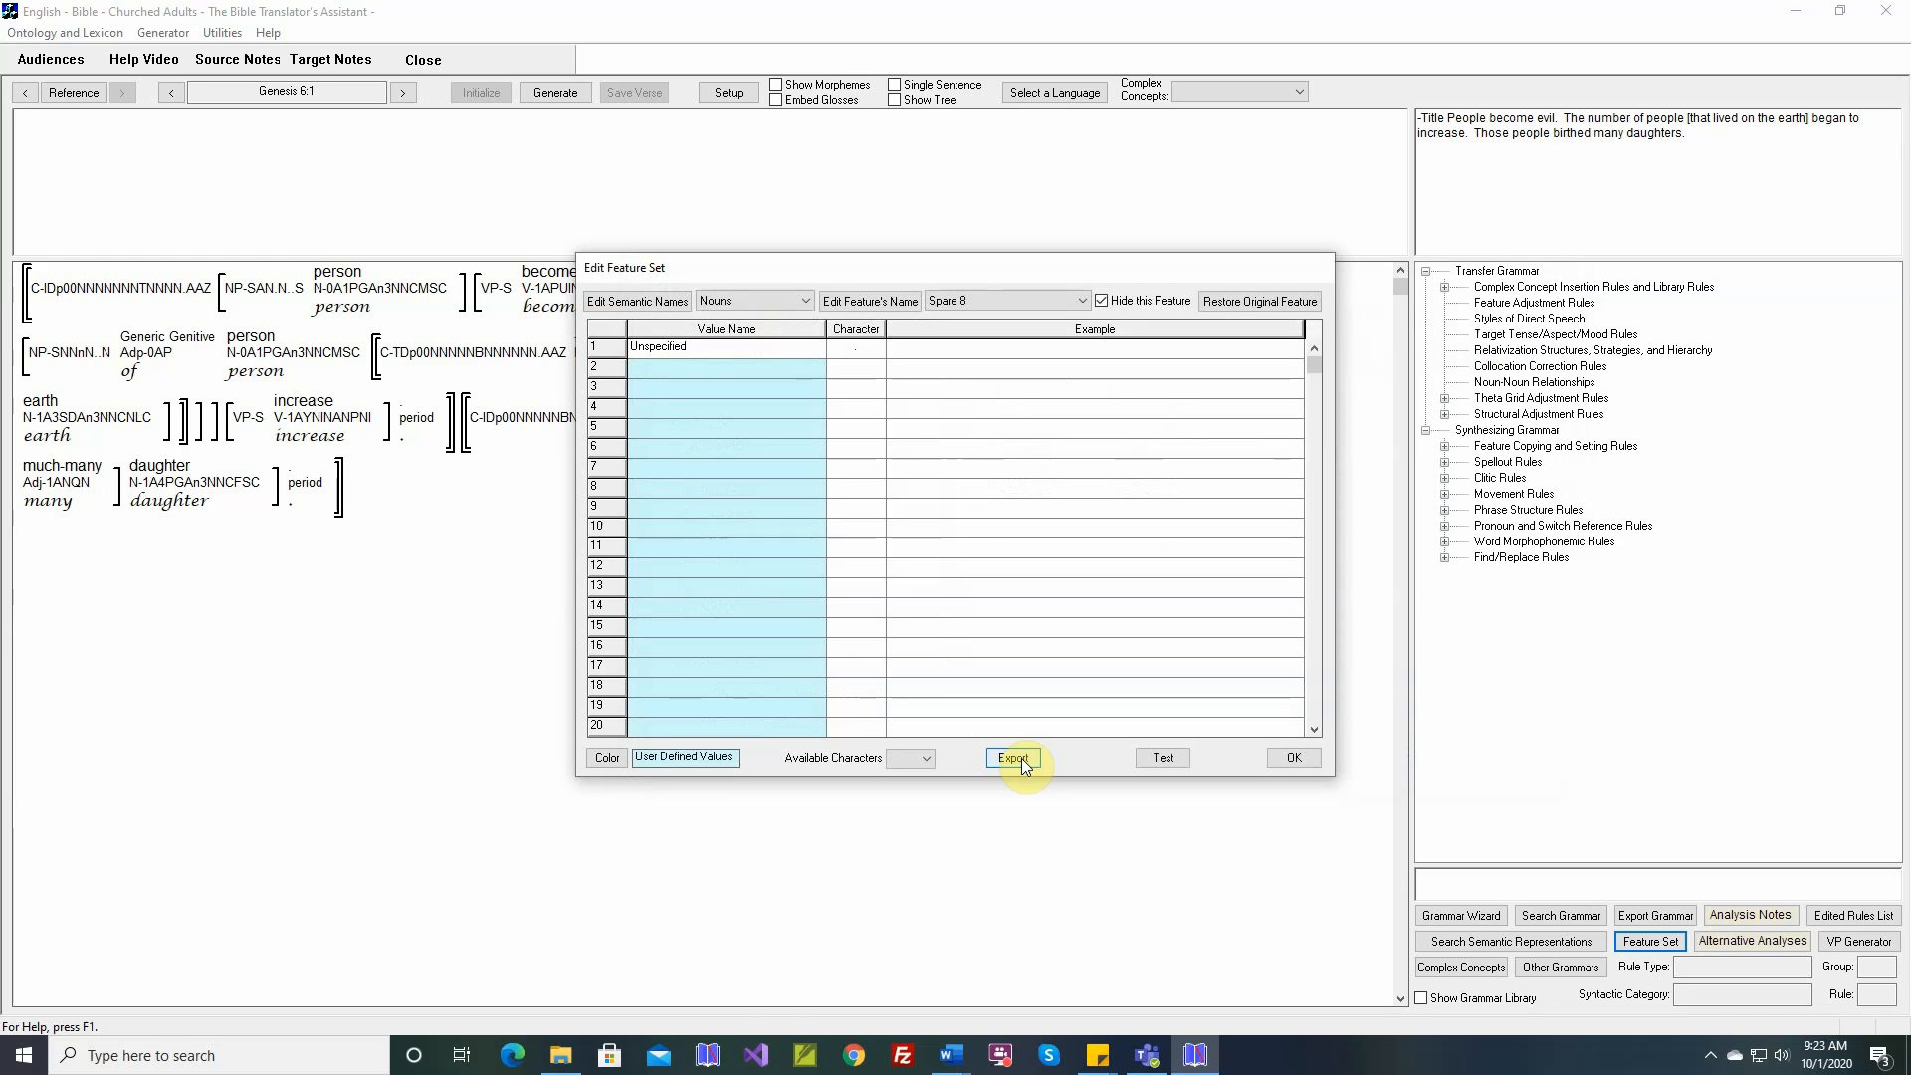
Open the exported Feature Set - English.txt from the Temp folder and review the features and values listed for each category.
{"action": "left_click", "coordinate": [567, 1060]}
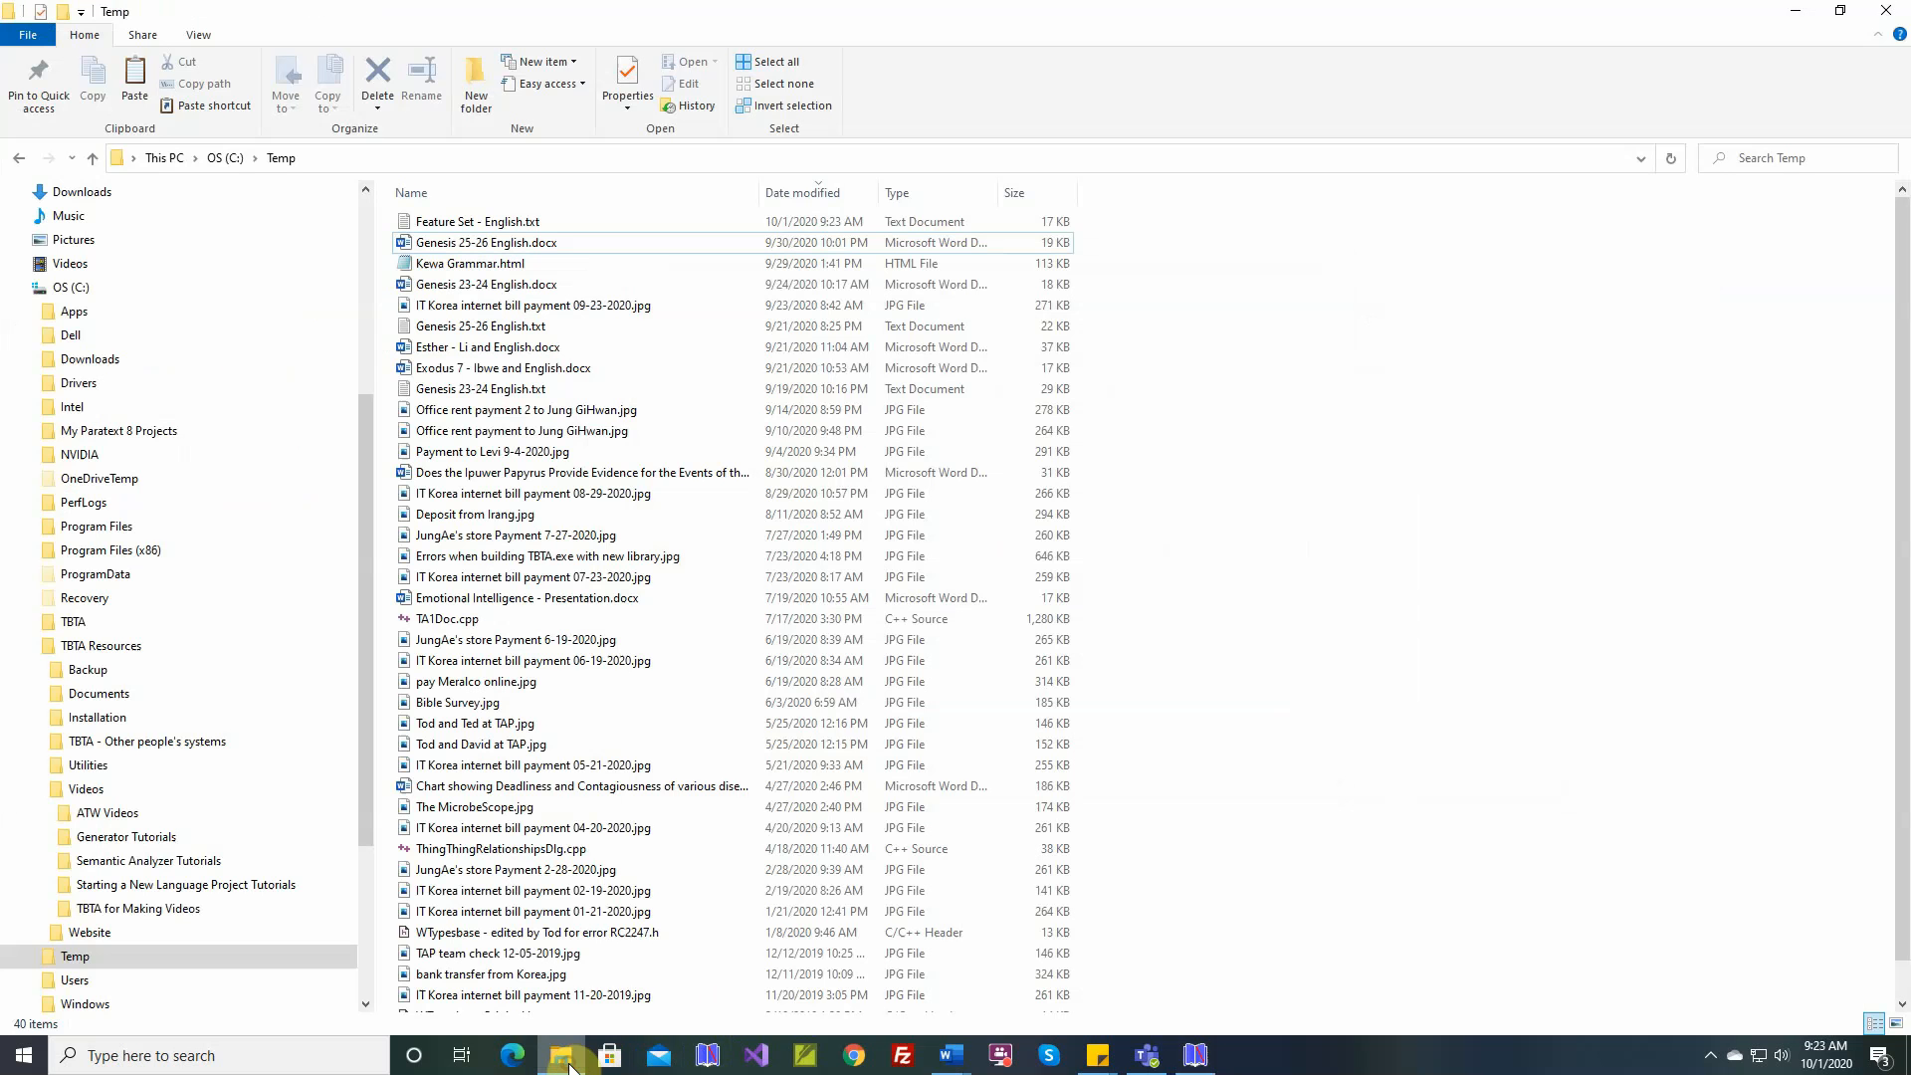
{"action": "double_click", "coordinate": [511, 223]}
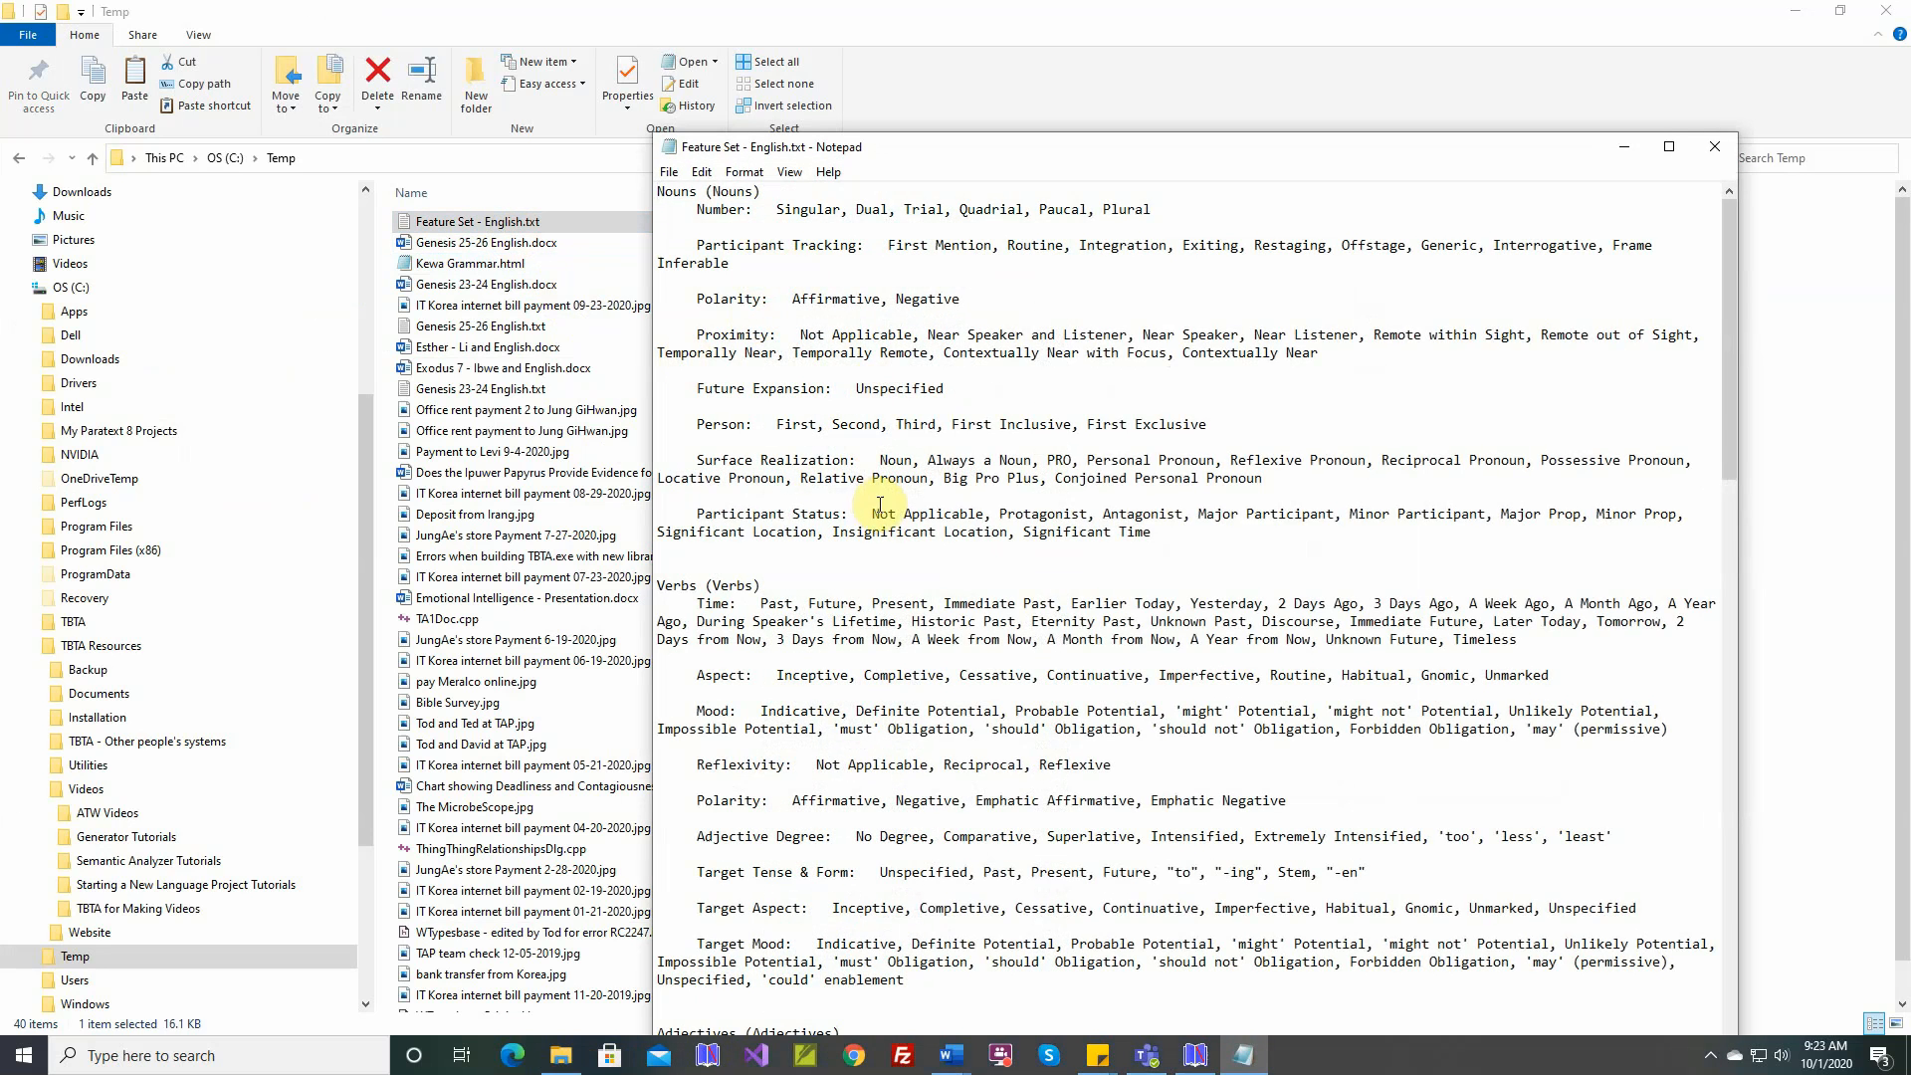
{"action": "scroll", "coordinate": [880, 505], "scroll_direction": "down", "scroll_amount": 9}
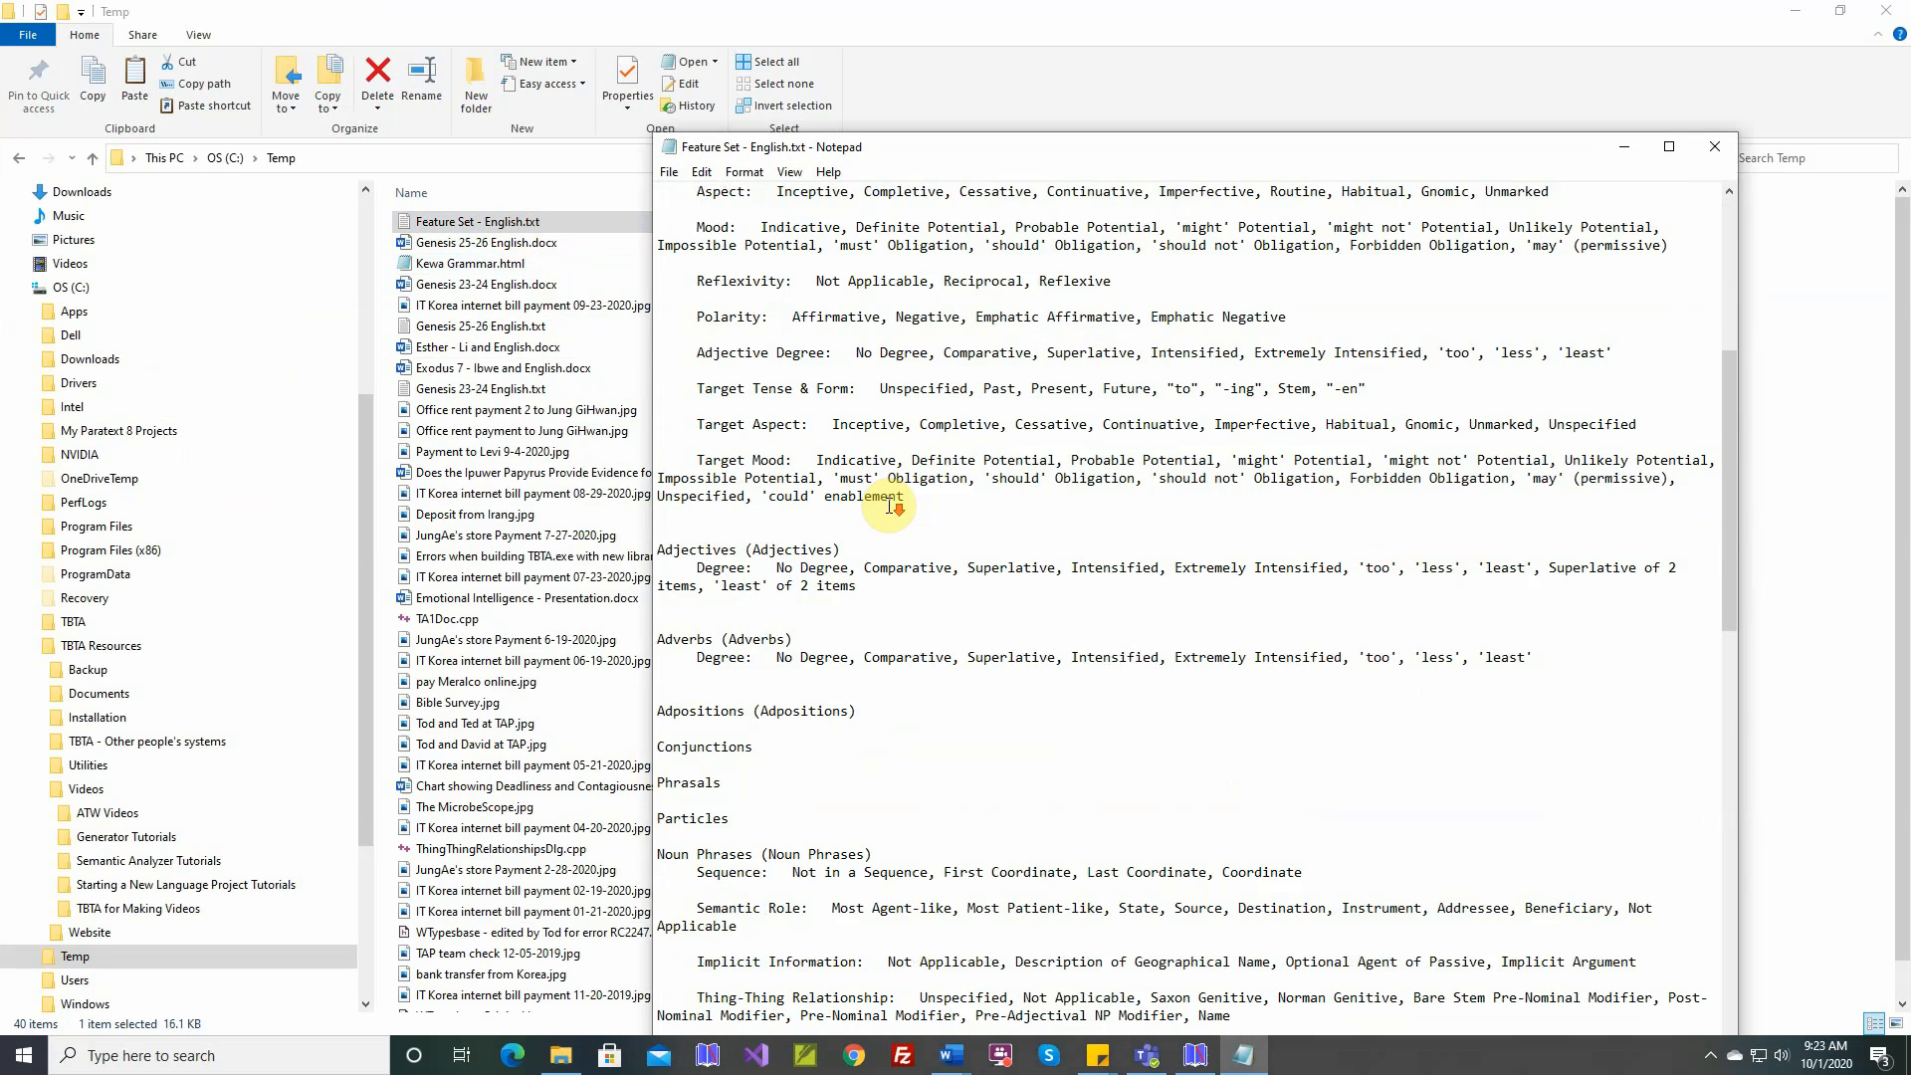
{"action": "scroll", "coordinate": [889, 505], "scroll_direction": "down", "scroll_amount": 10}
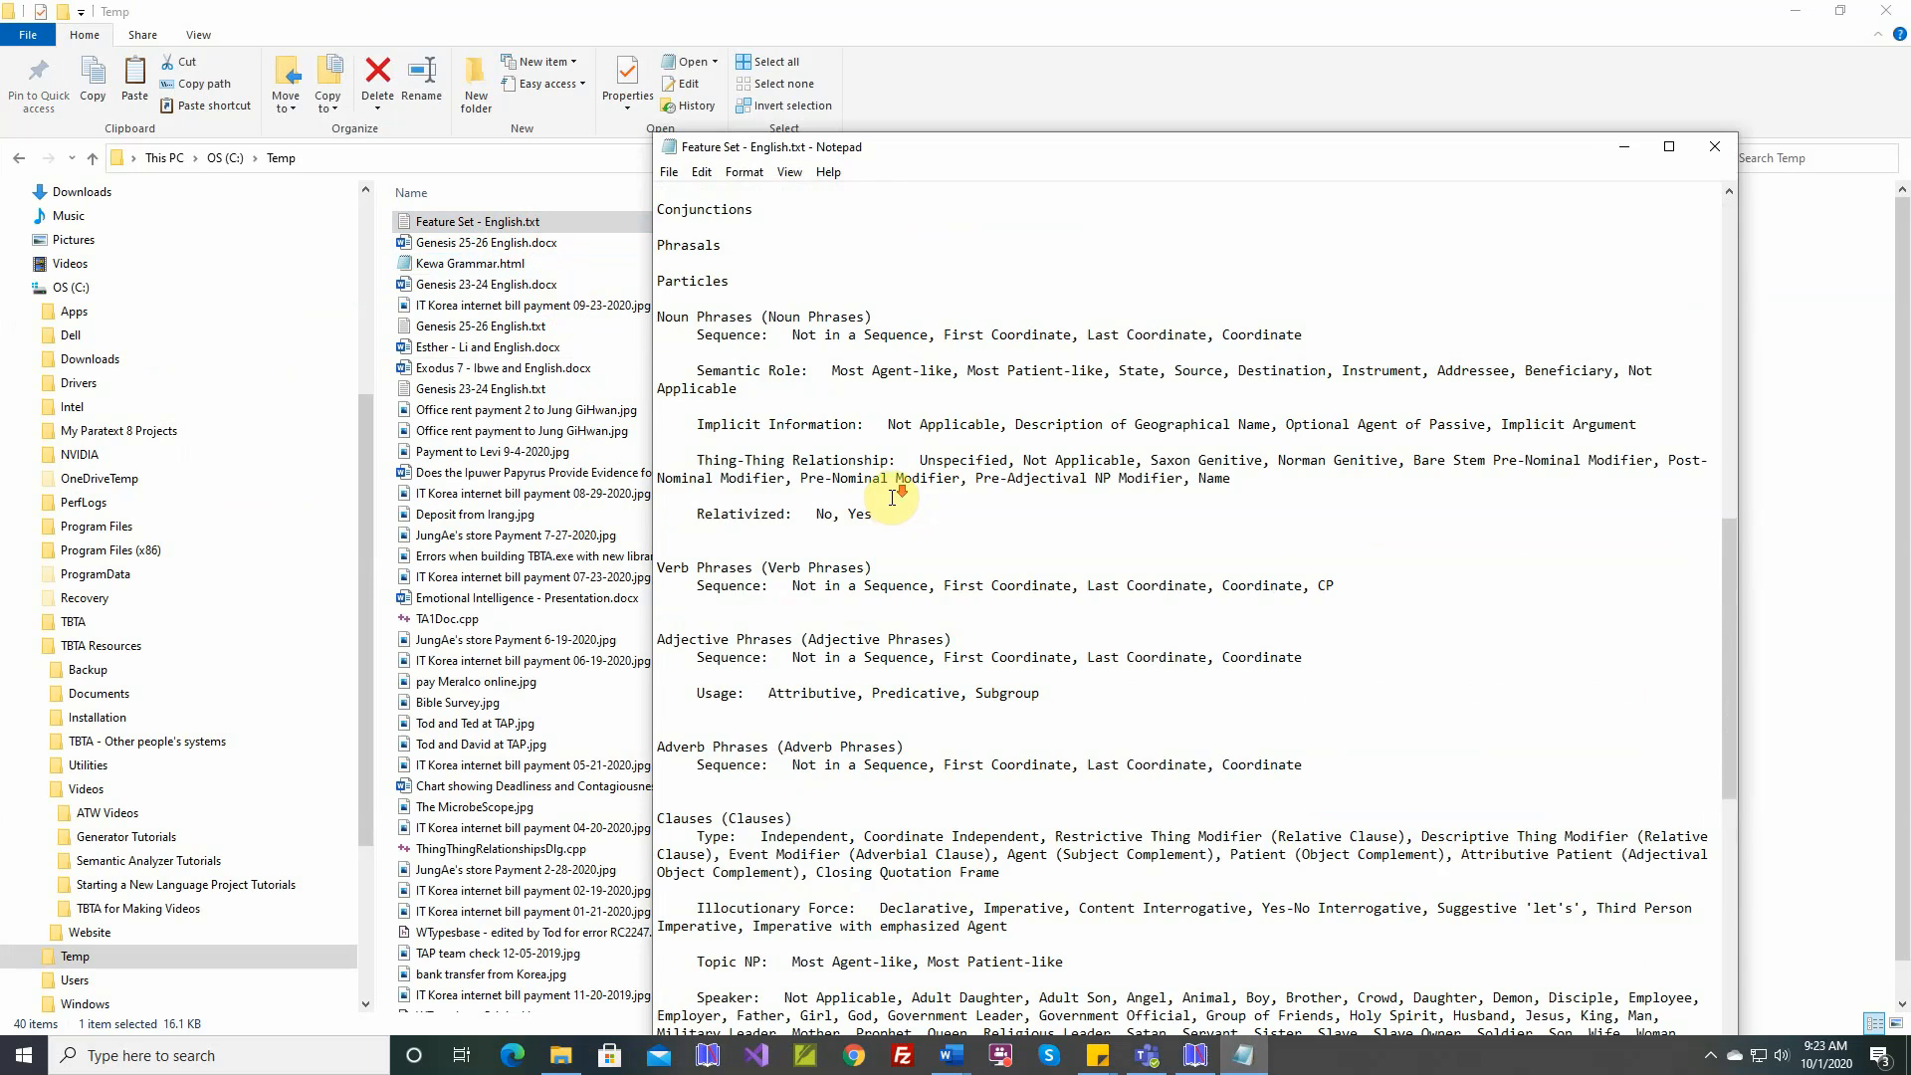
{"action": "scroll", "coordinate": [888, 506], "scroll_direction": "down", "scroll_amount": 16}
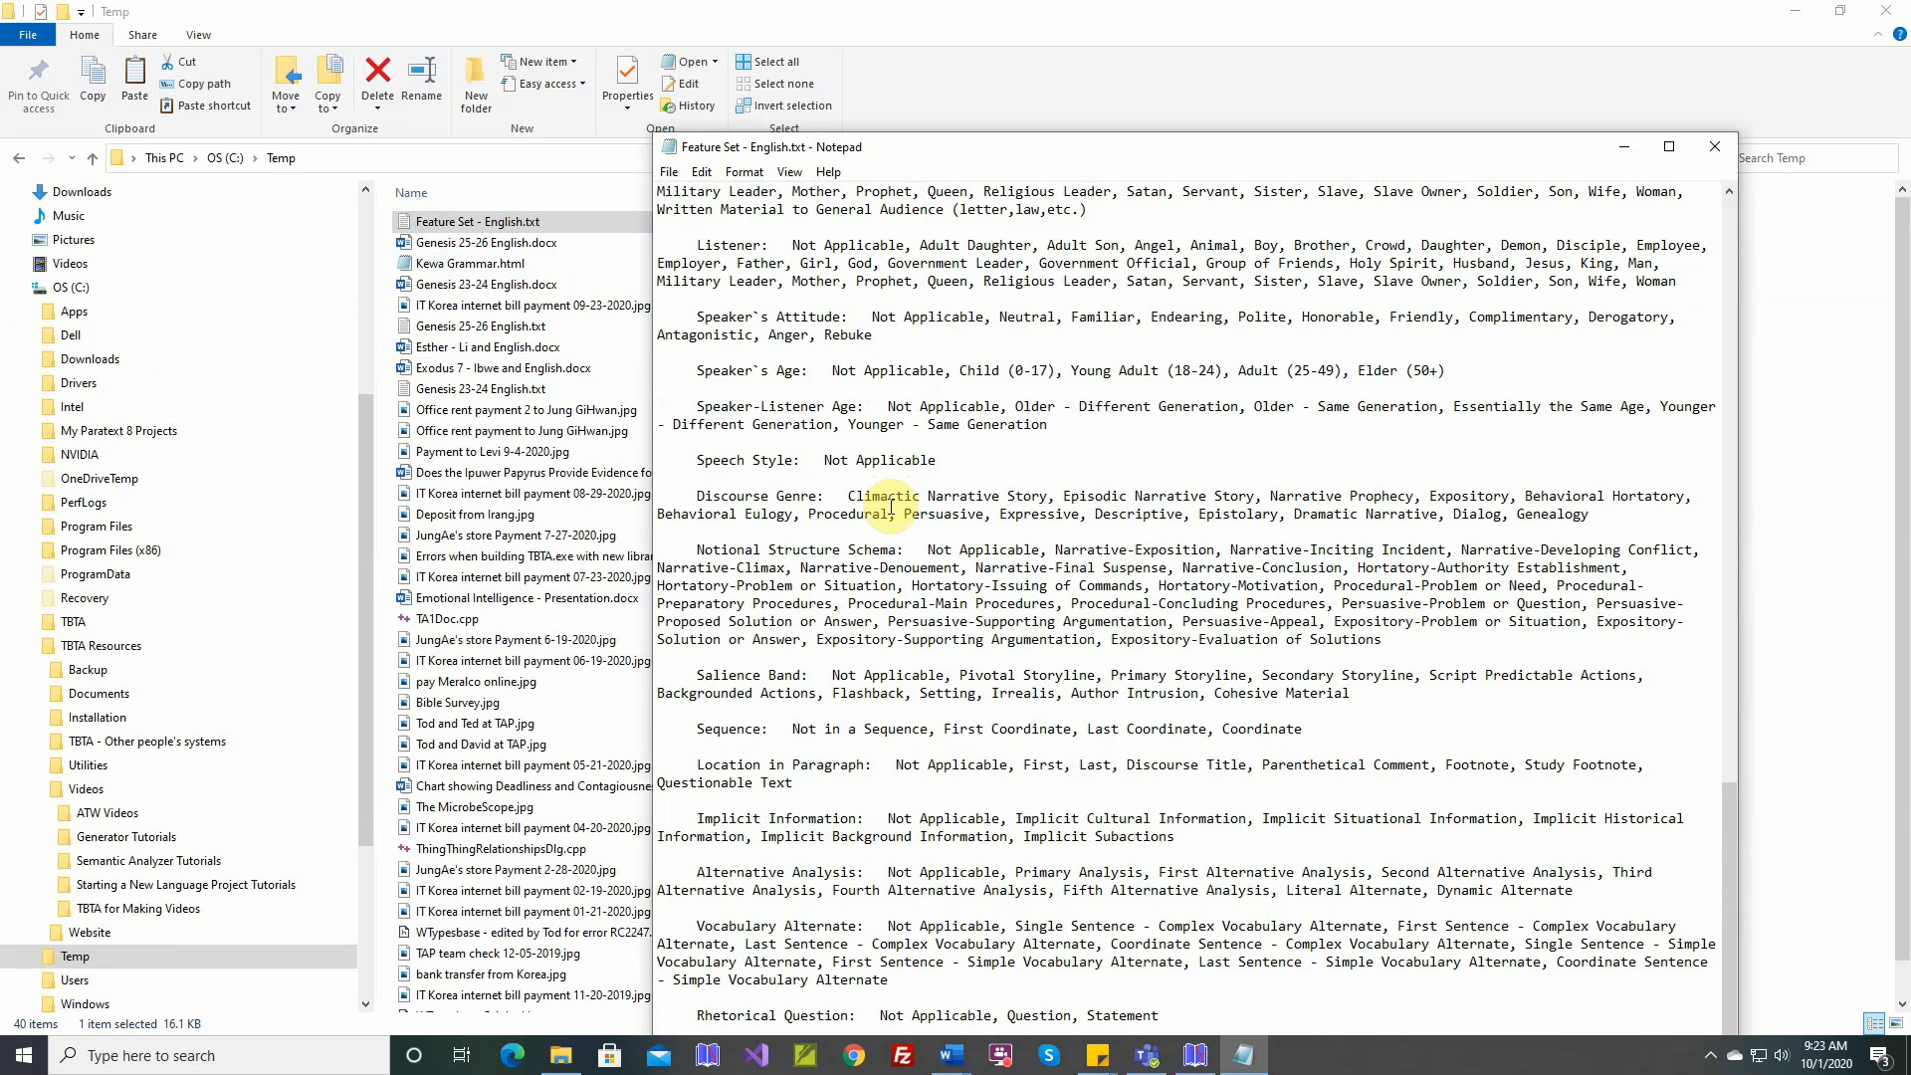
Back in The Bible Translator's Assistant, display the nouns' Number feature and set the user-defined values color to light yellow.
{"action": "left_click", "coordinate": [1193, 1055]}
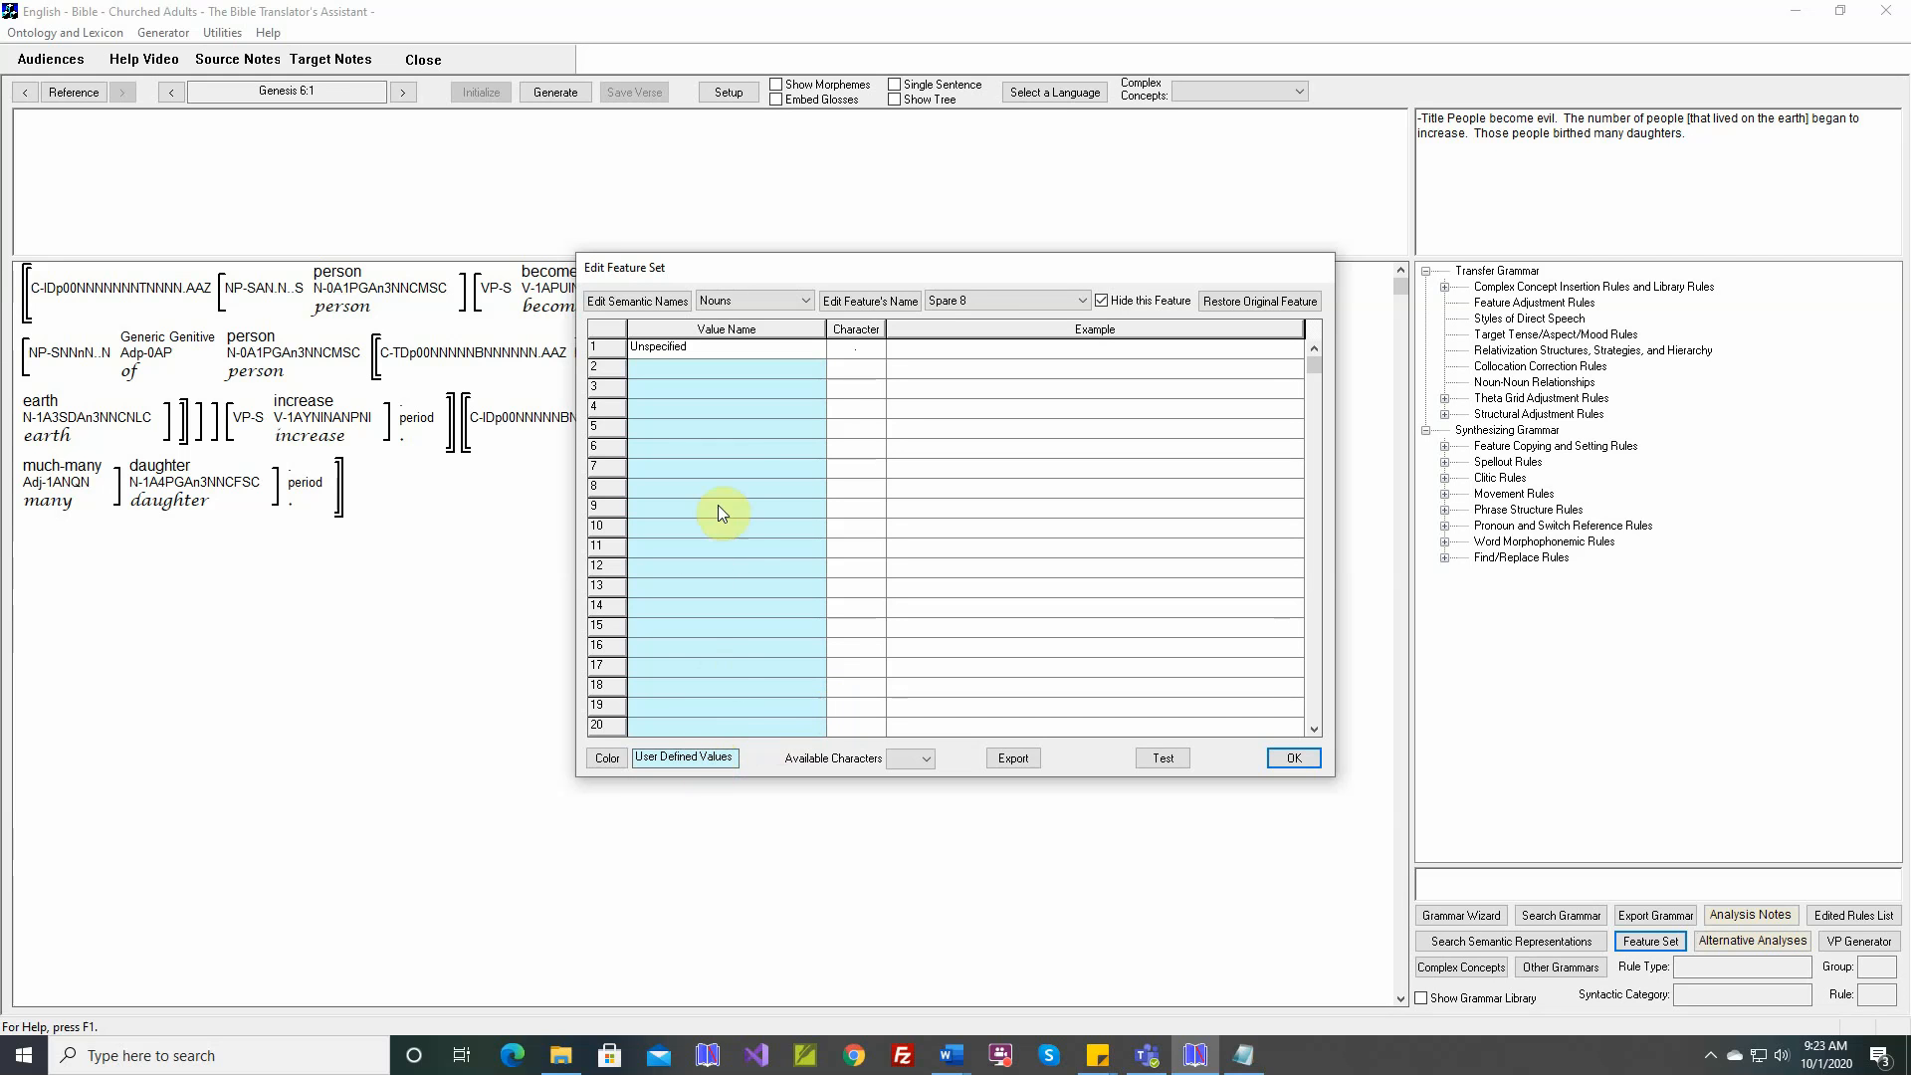
{"action": "left_click", "coordinate": [1077, 304]}
{"action": "left_click", "coordinate": [1055, 320]}
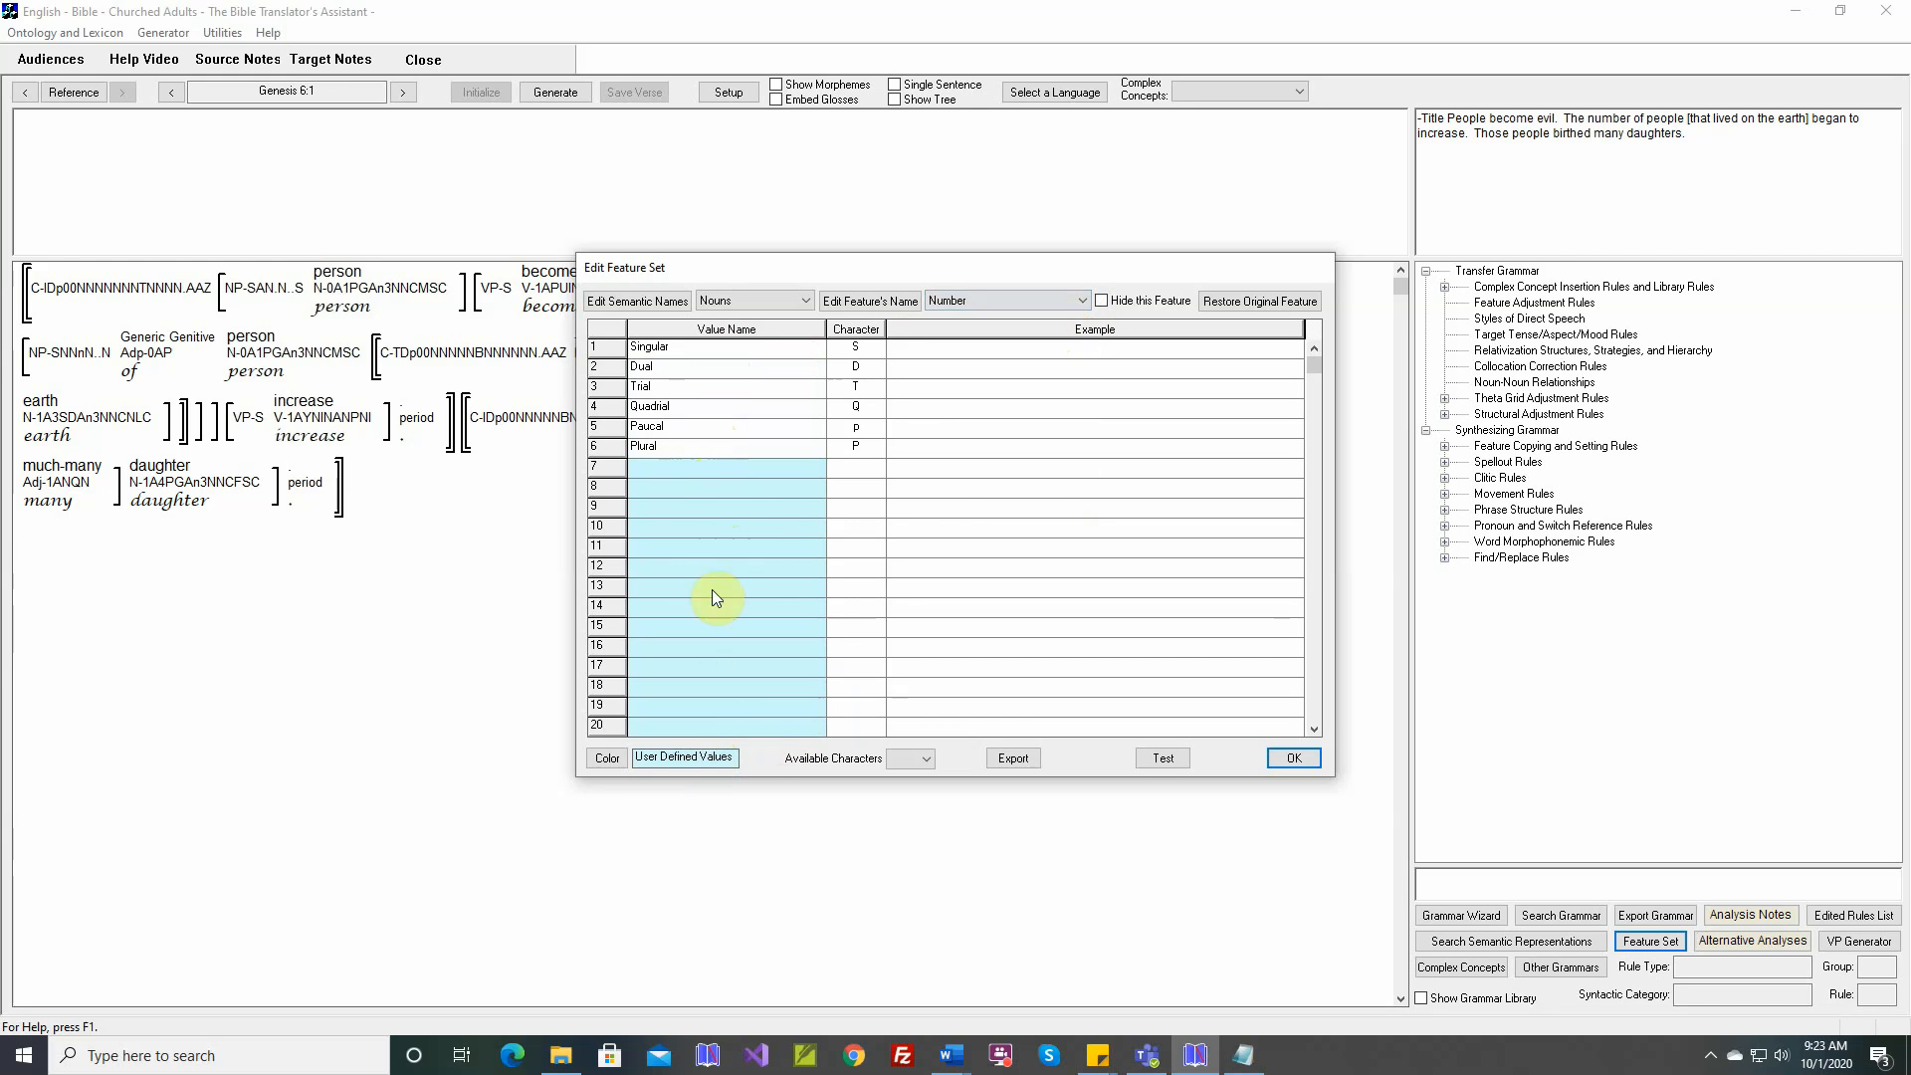
{"action": "left_click", "coordinate": [619, 765]}
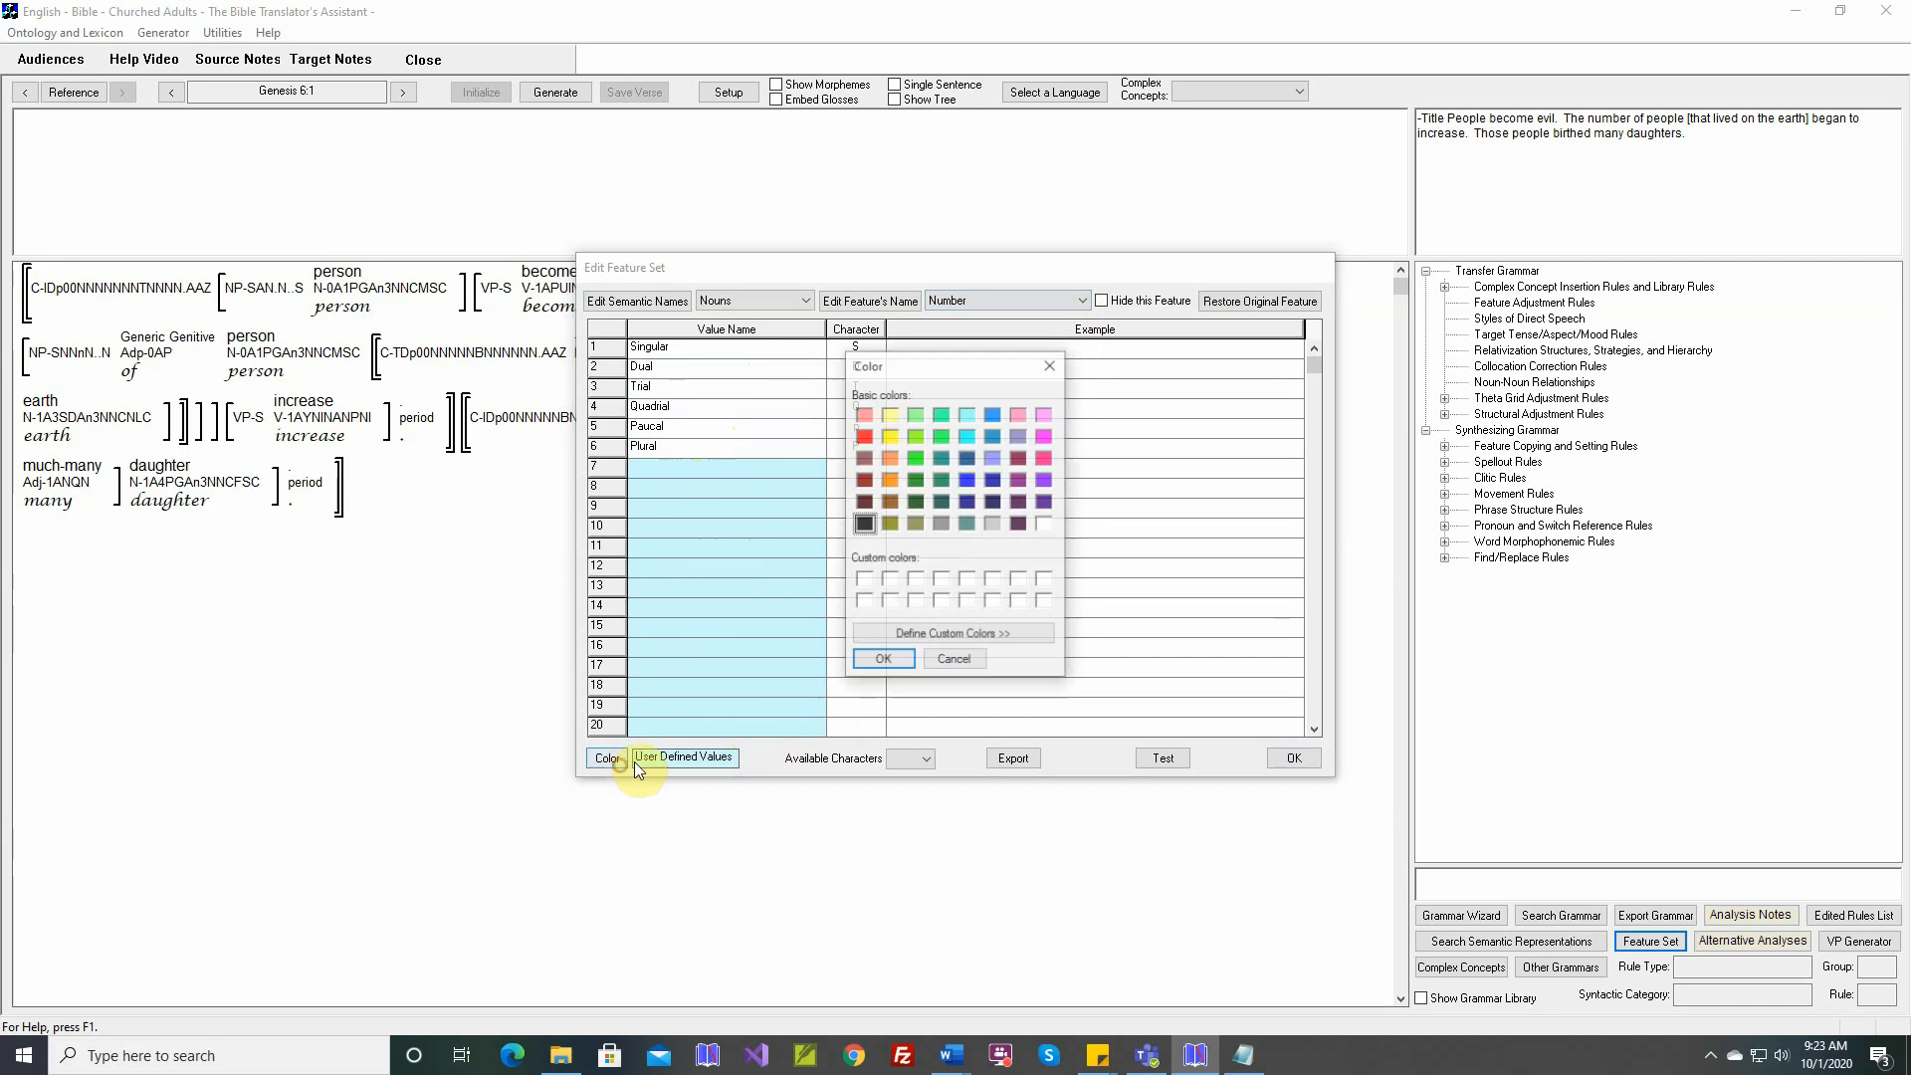
{"action": "left_click", "coordinate": [892, 416]}
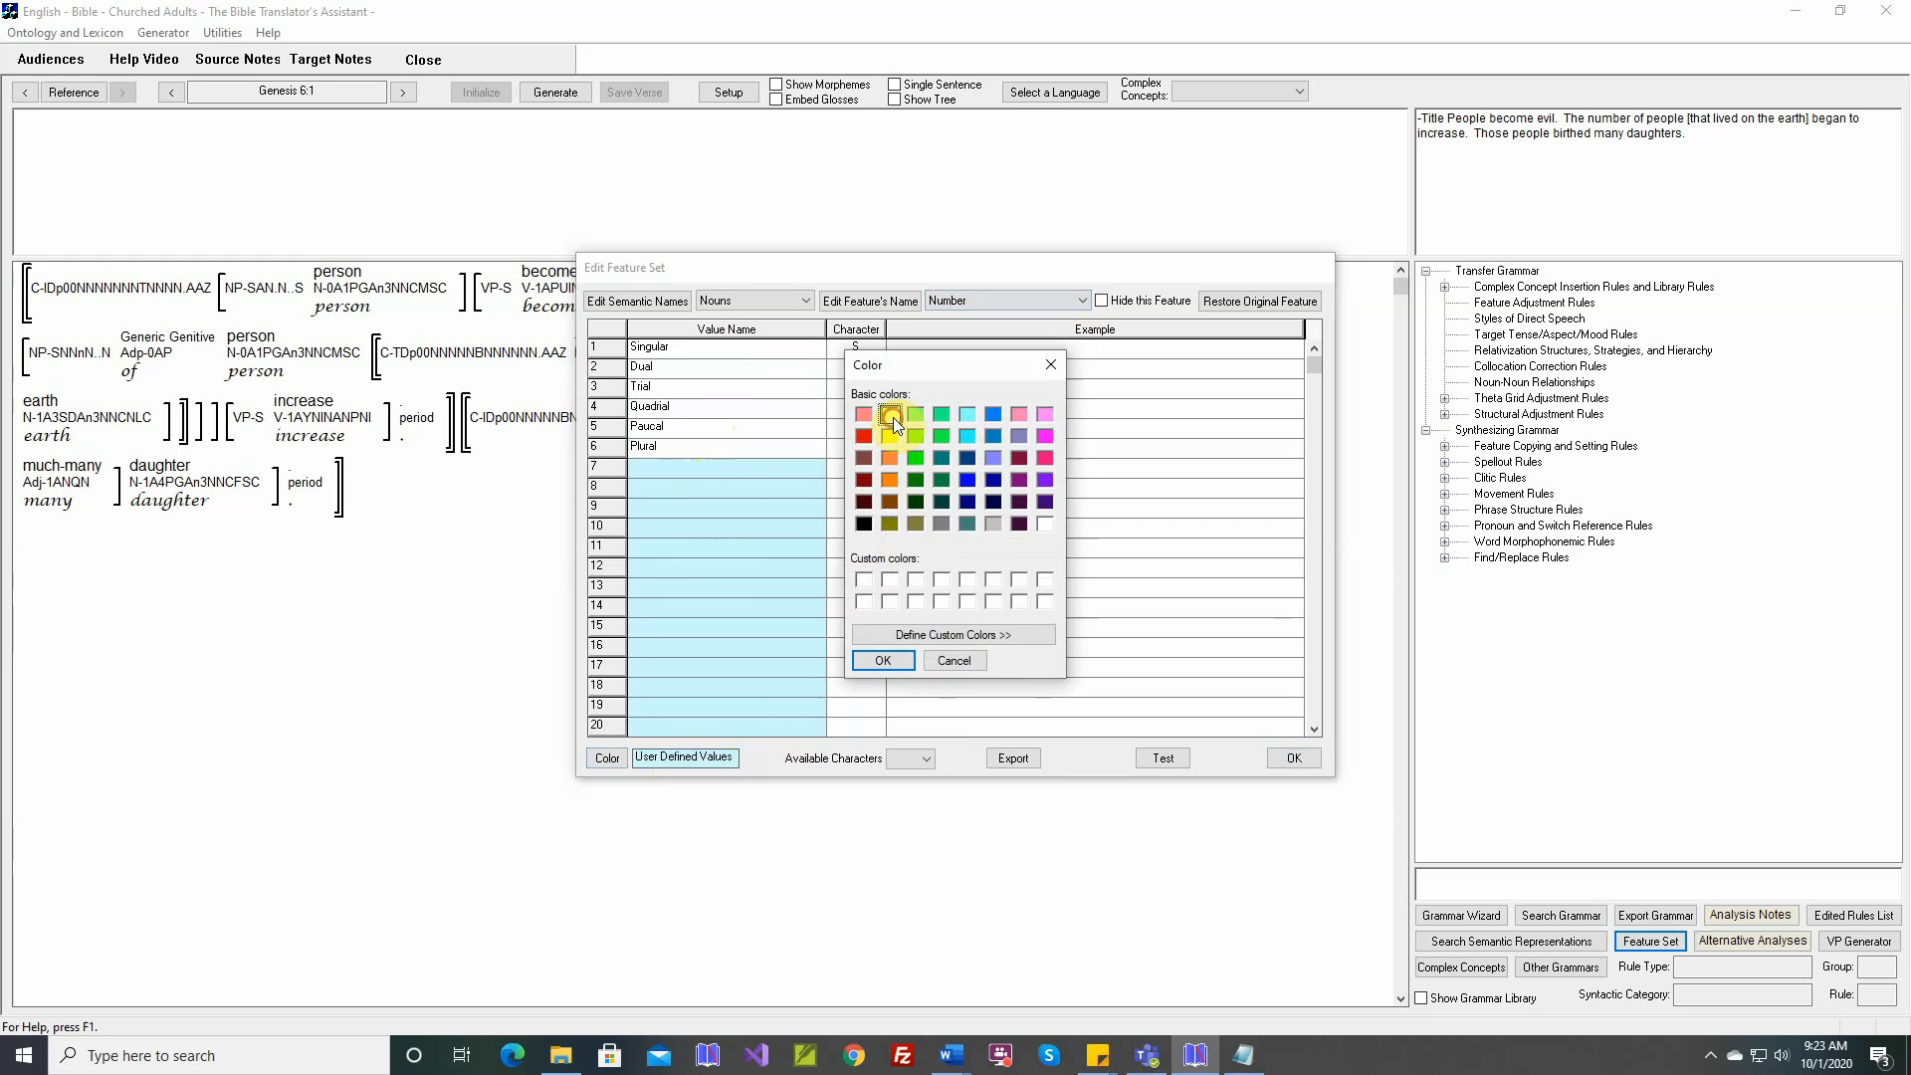
{"action": "left_click", "coordinate": [885, 661]}
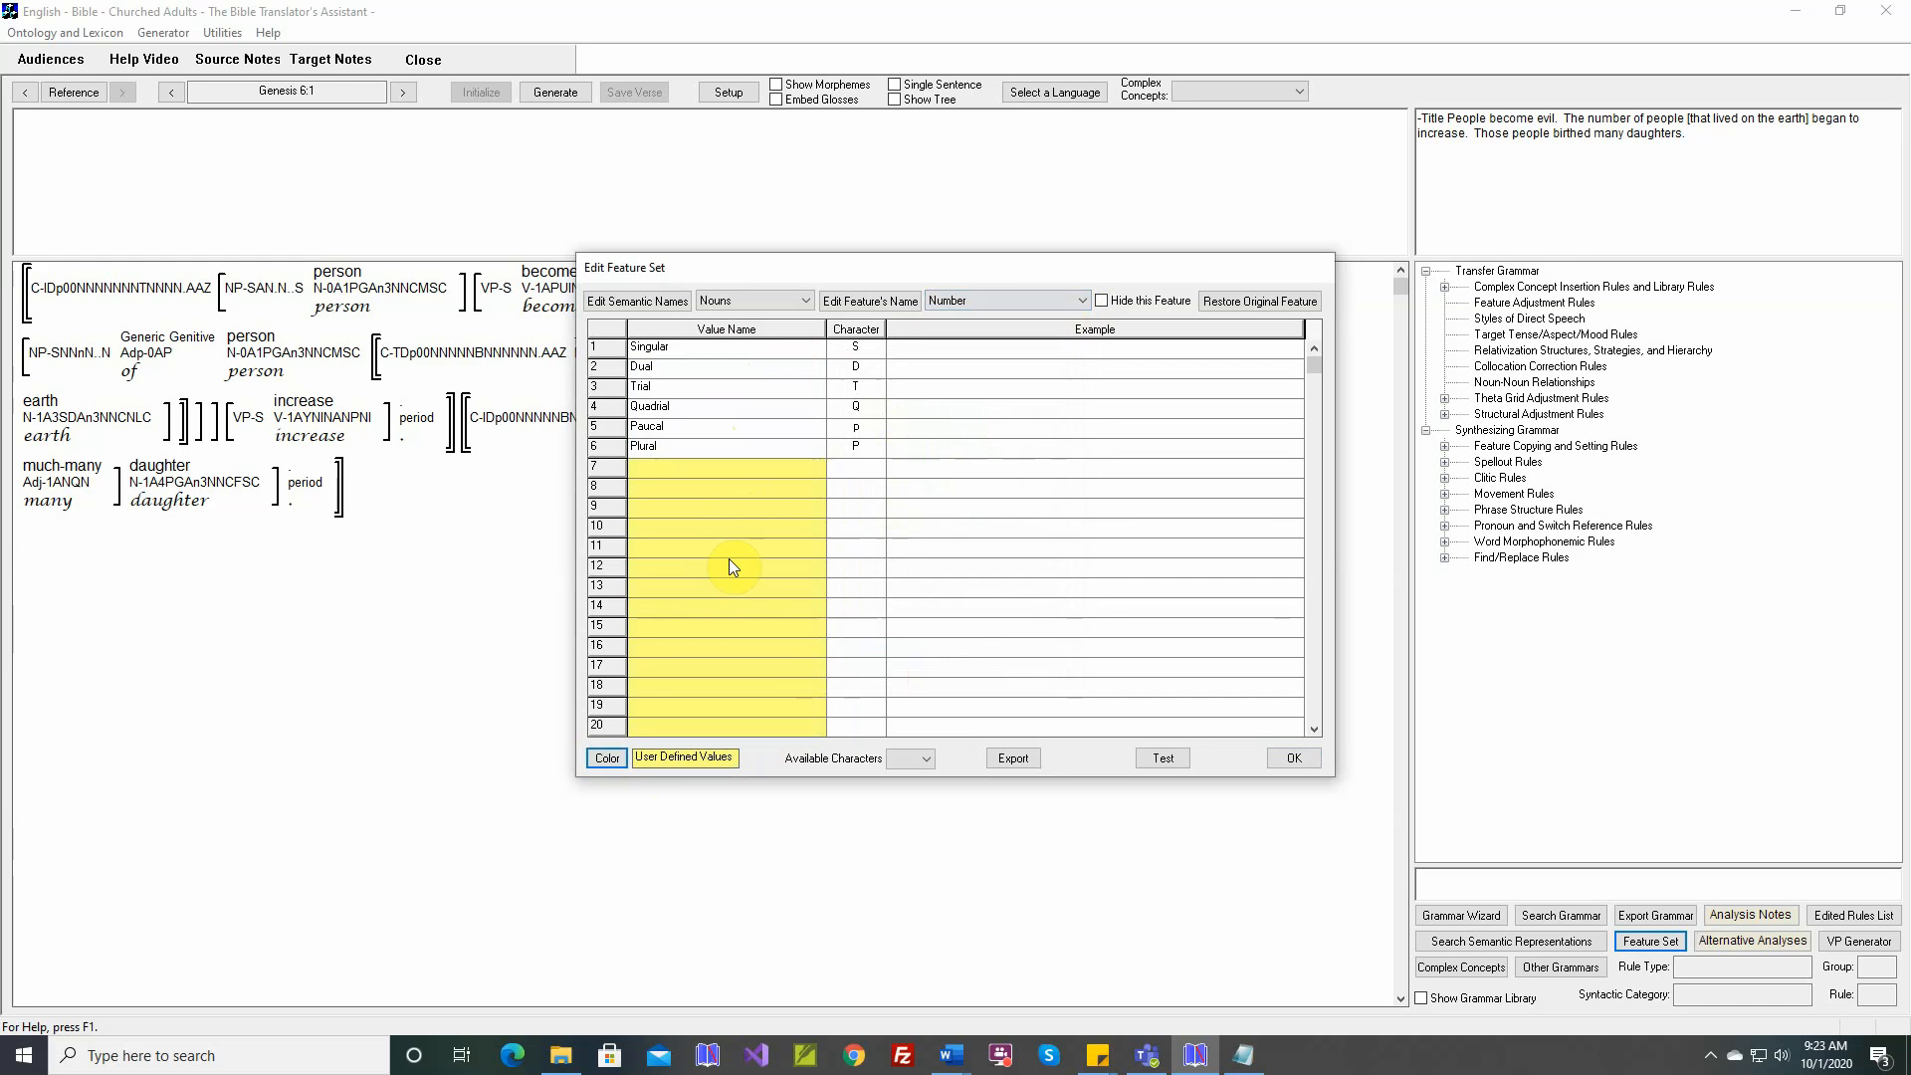
Examine the table of semantic and syntactic names and abbreviations, and close it without changes.
{"action": "left_click", "coordinate": [661, 305]}
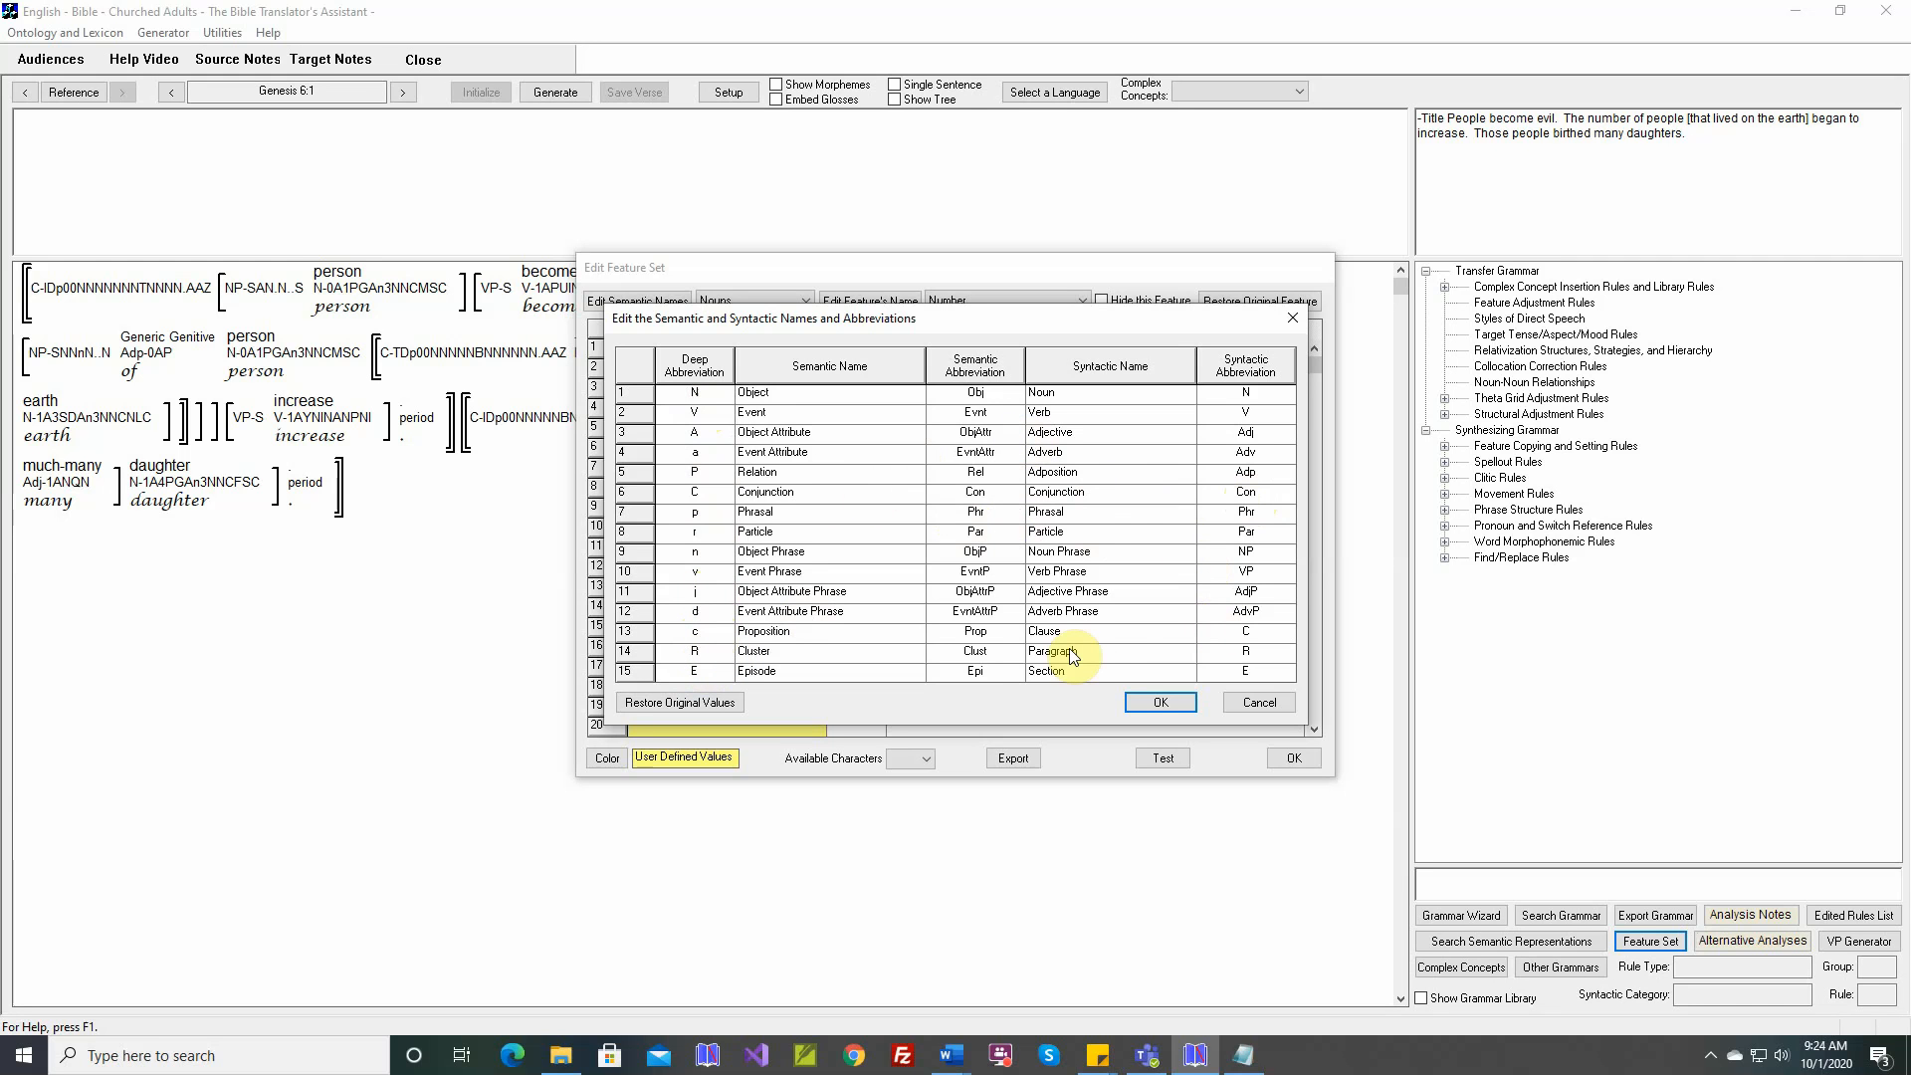
{"action": "left_click", "coordinate": [1258, 702]}
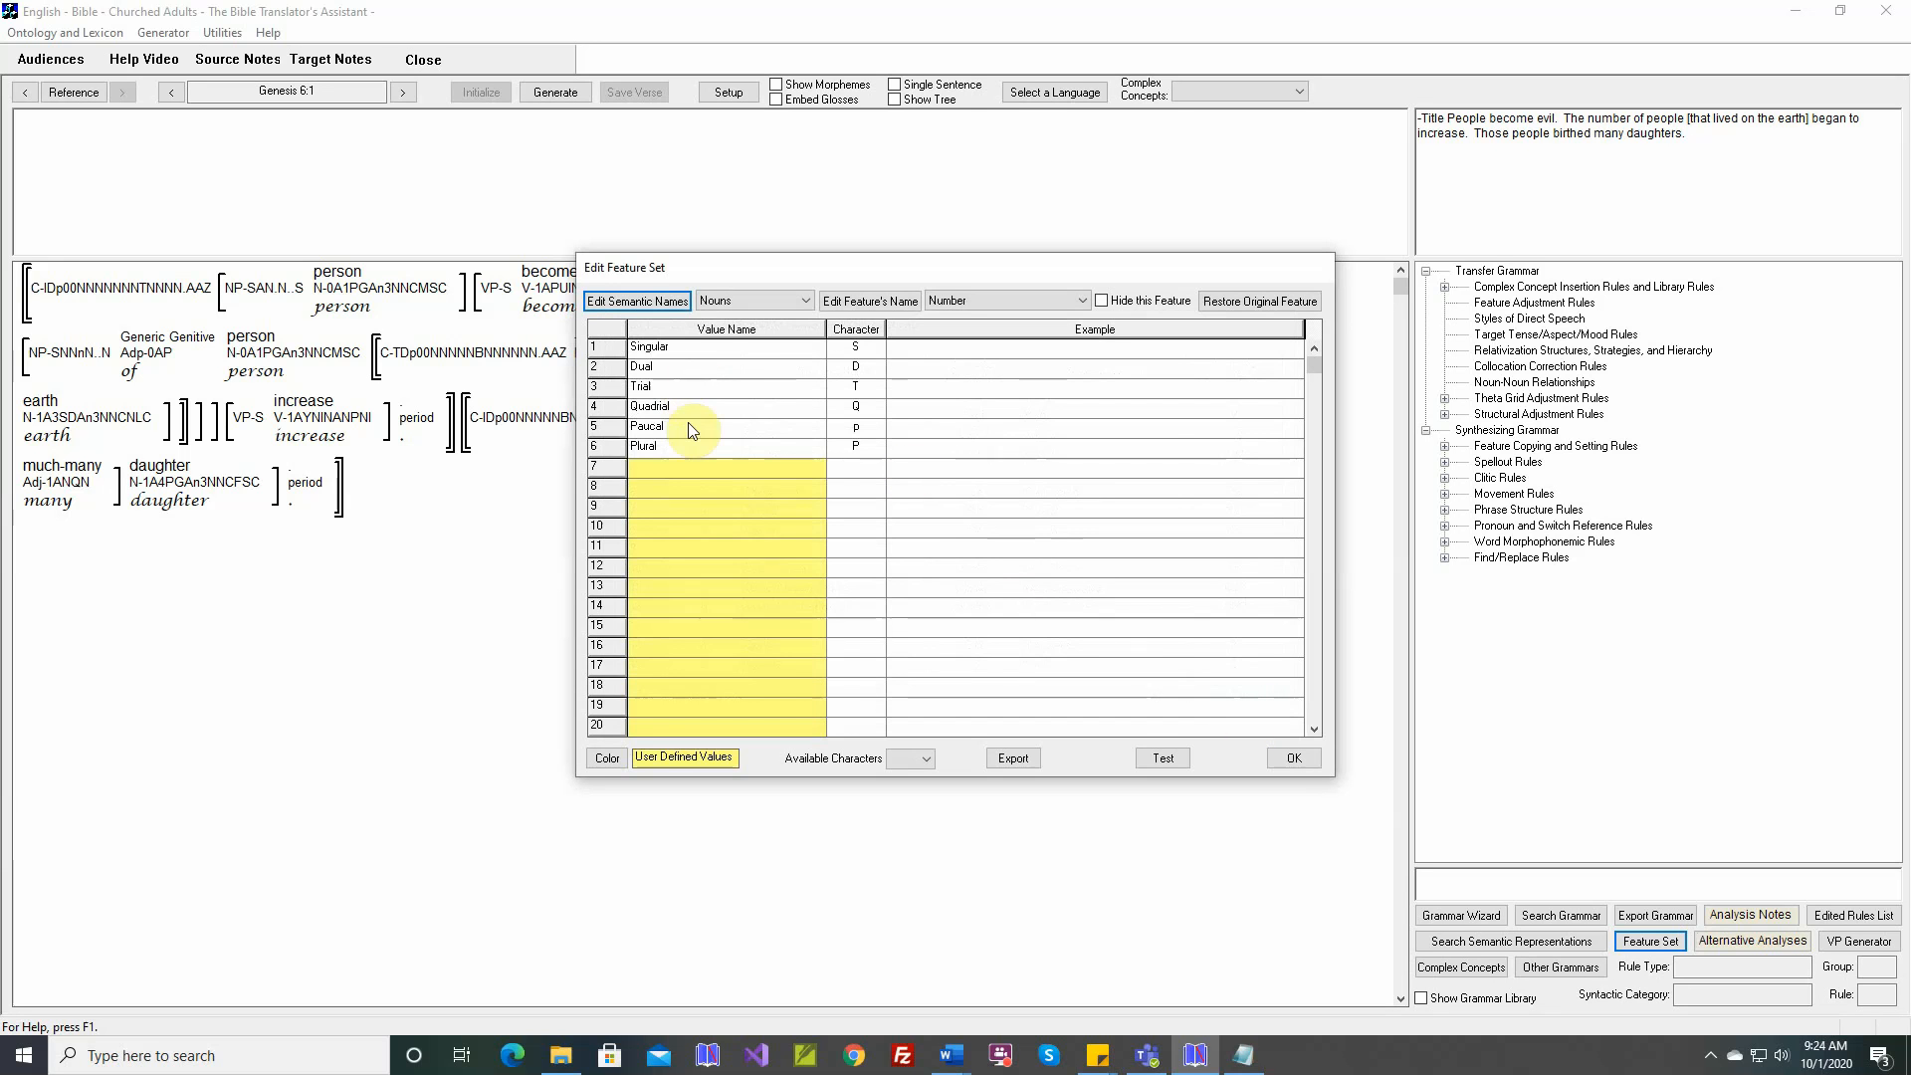
Add a value named "new value" in row 7 of the nouns' Number feature.
{"action": "left_click", "coordinate": [718, 470]}
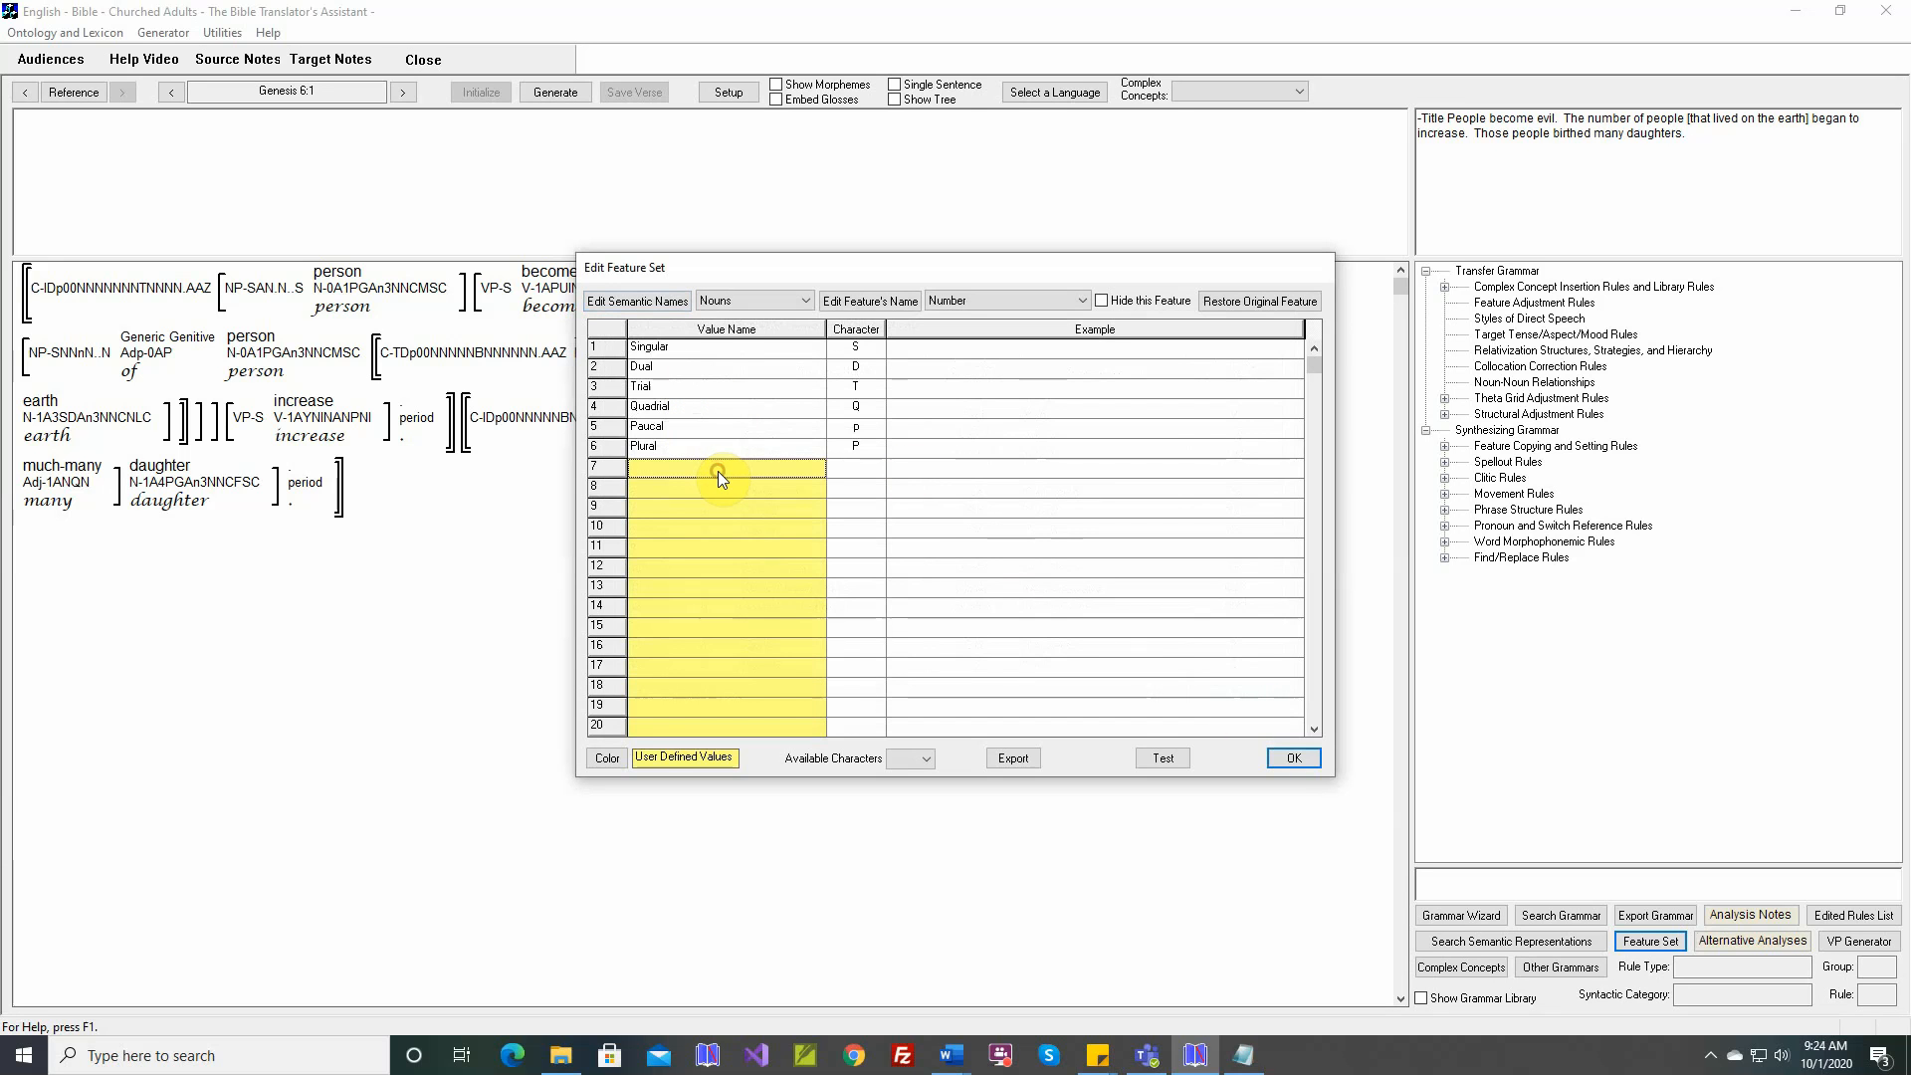
{"action": "type", "text": "new value"}
{"action": "key", "text": "Return"}
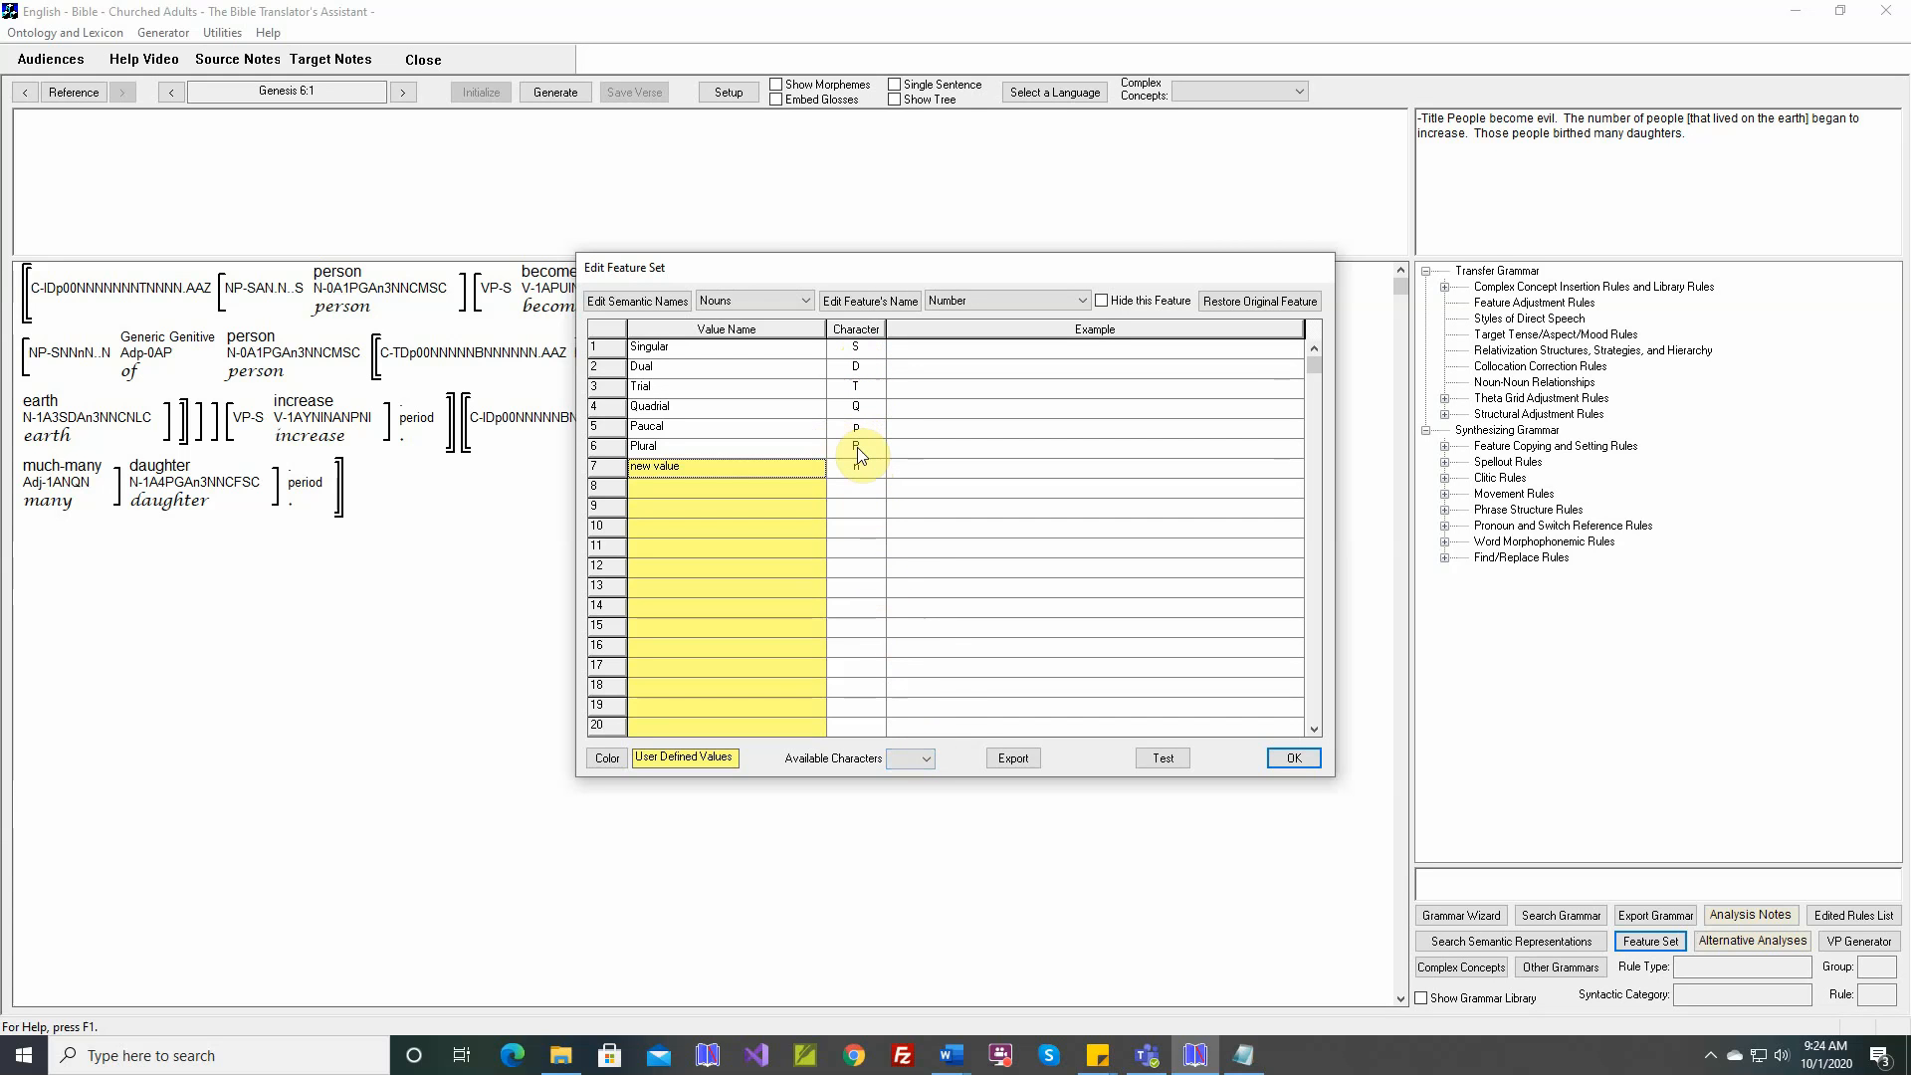
Check the available characters and set the character for "new value" to N.
{"action": "left_click", "coordinate": [926, 759]}
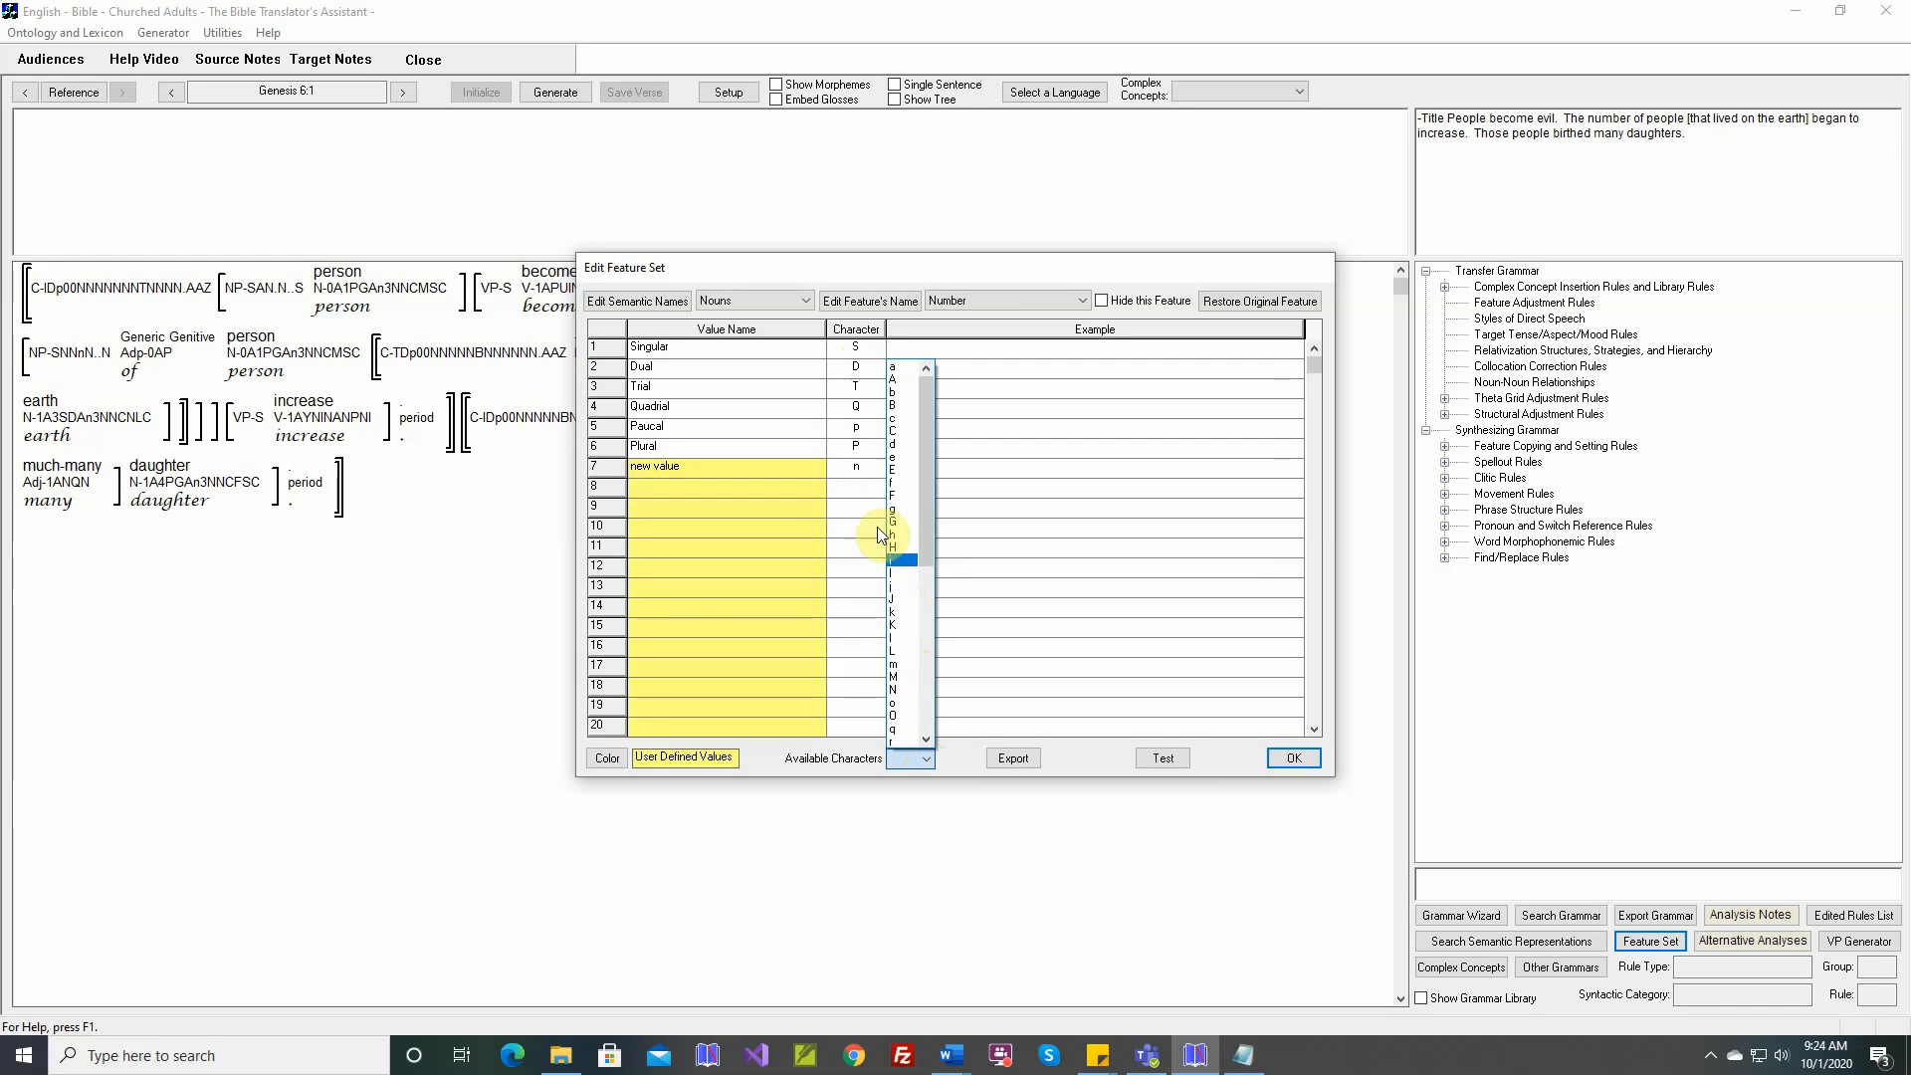
{"action": "left_click", "coordinate": [864, 467]}
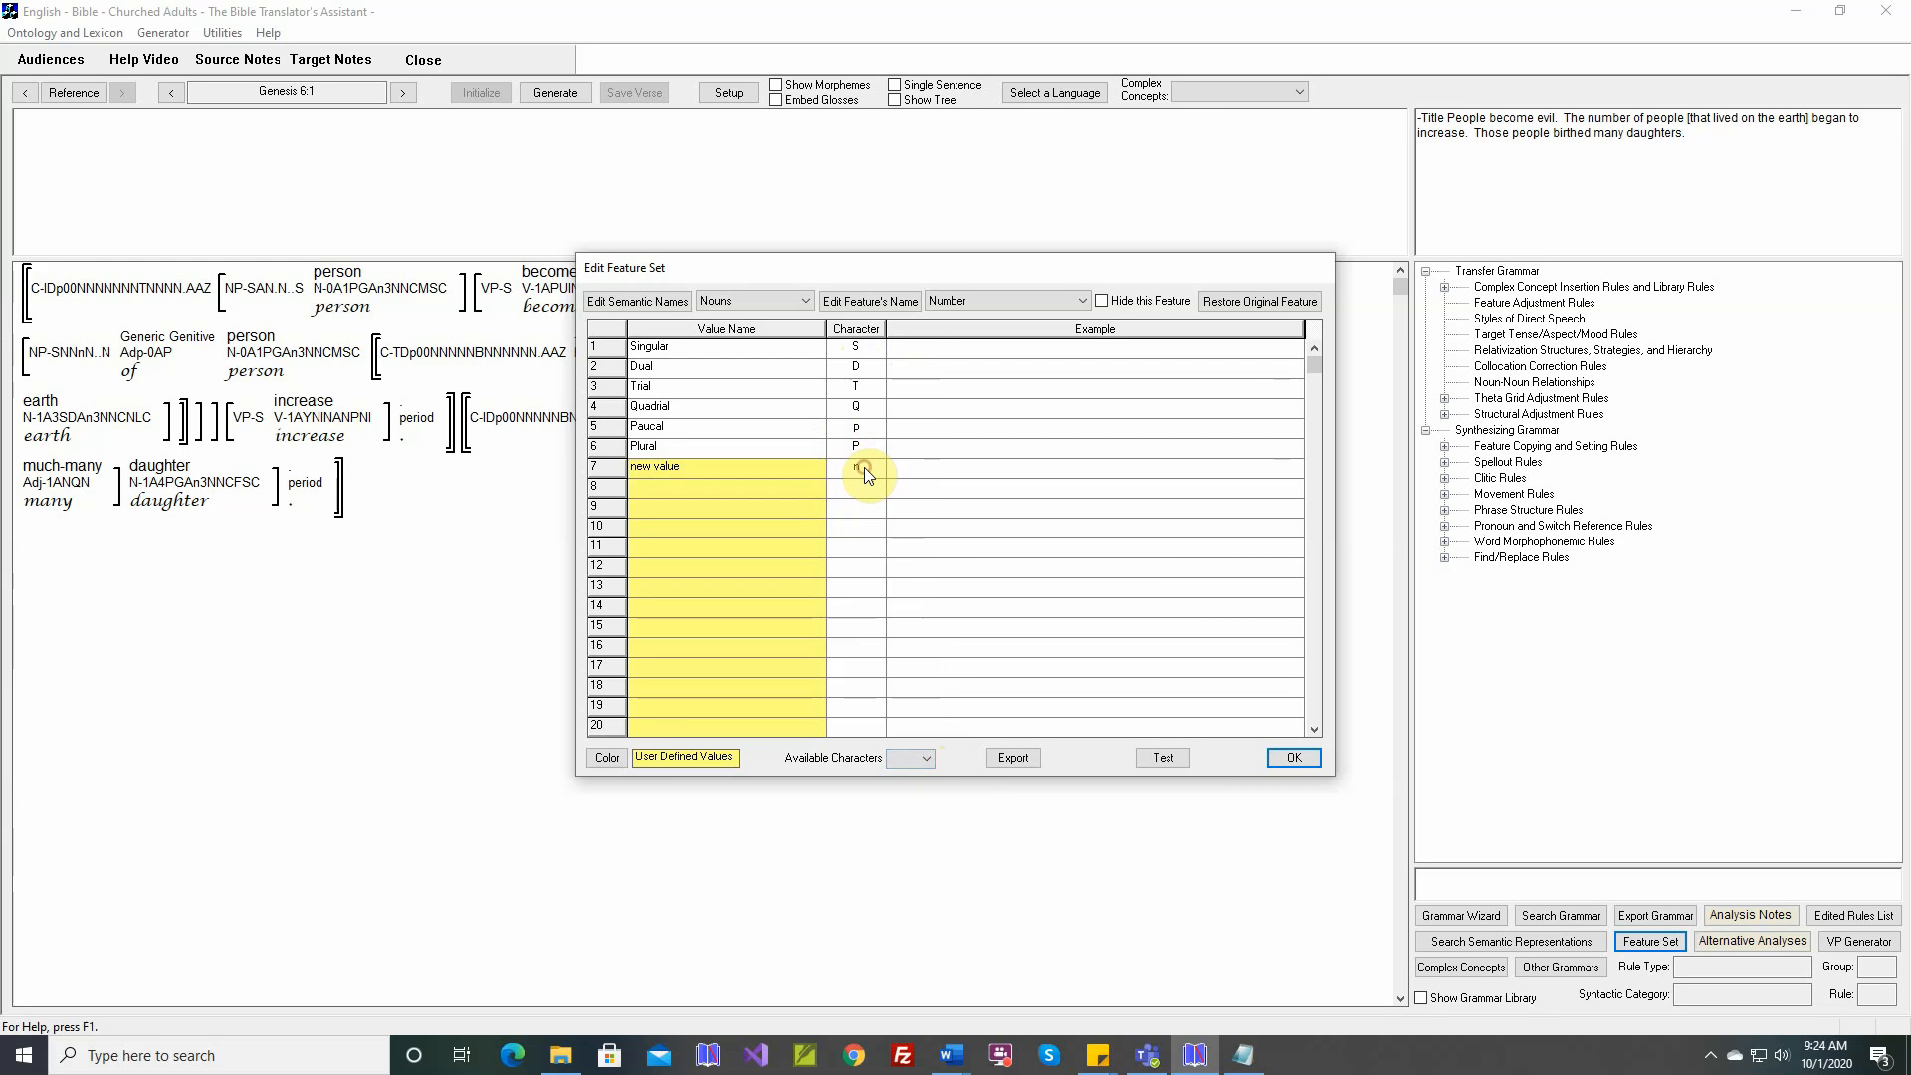
{"action": "type", "text": "N"}
{"action": "key", "text": "Return"}
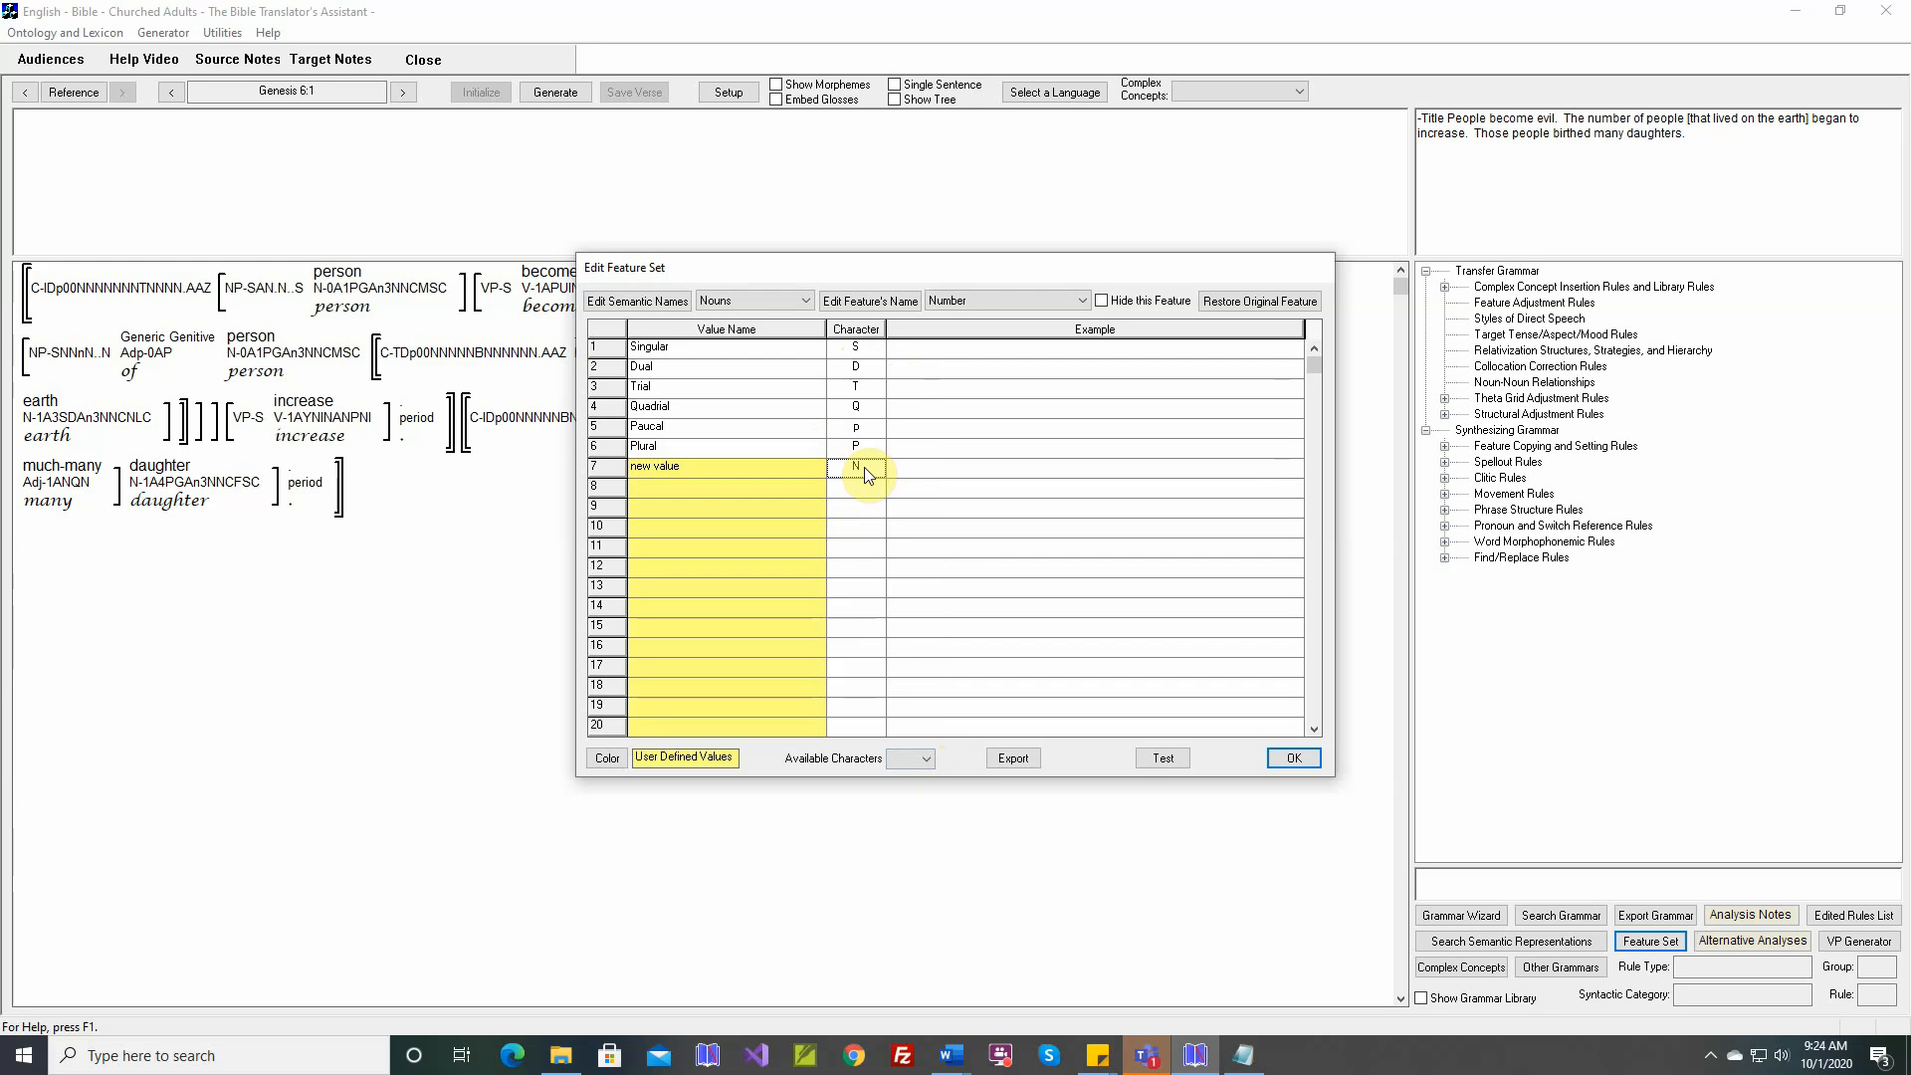